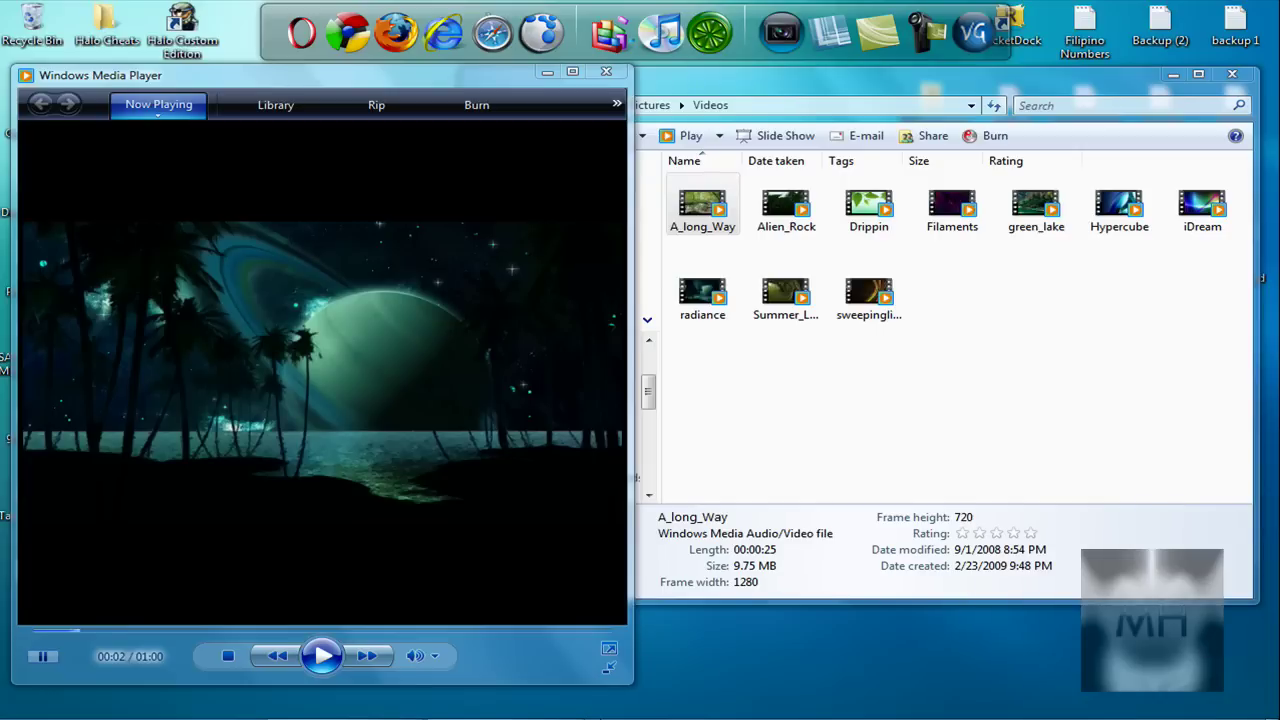
# Step: Preview the taskbar windows and resume the paused video in Windows Media Player
pyautogui.moveTo(507, 709)
pyautogui.moveTo(416, 705)
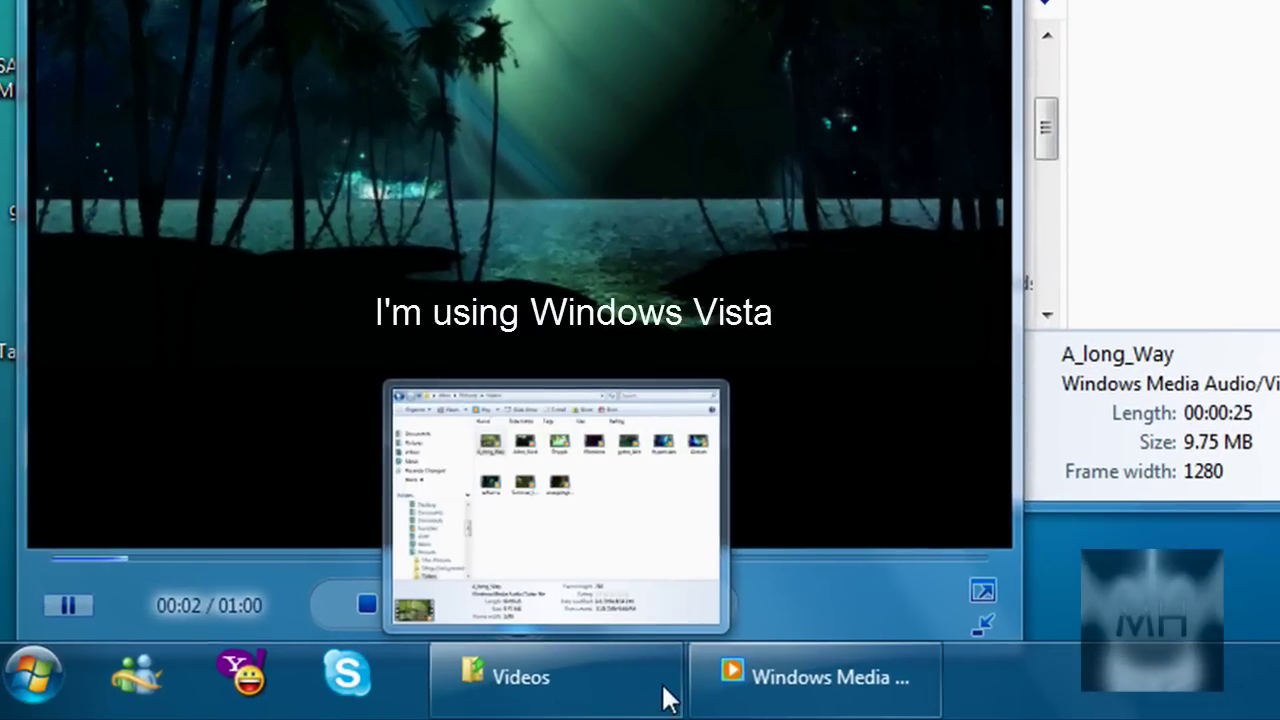
pyautogui.moveTo(766, 677)
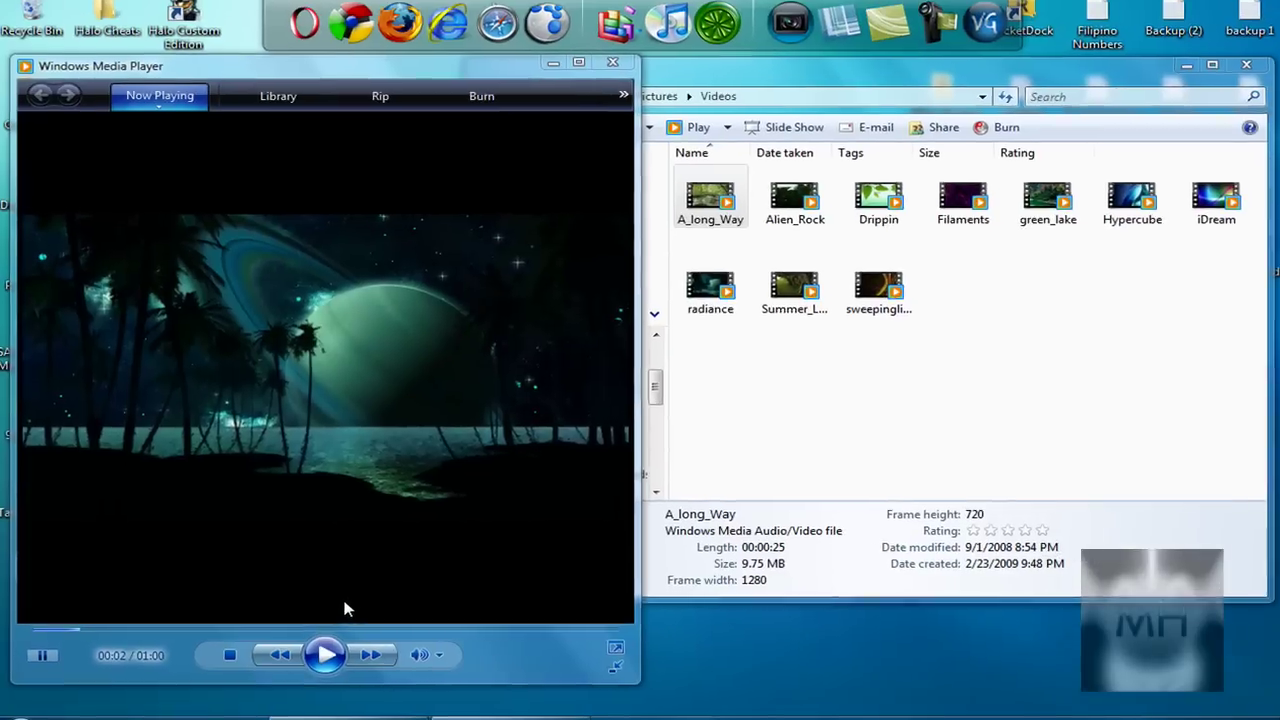
pyautogui.click(325, 655)
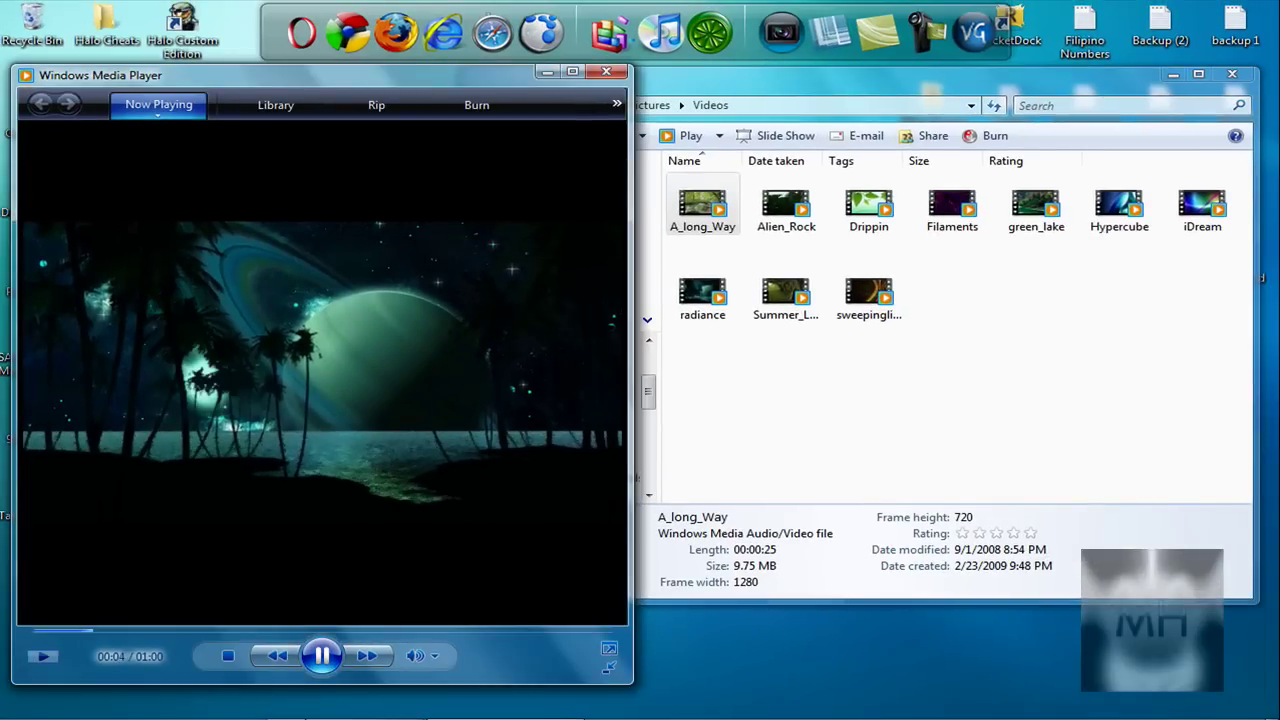
# Step: Close Windows Media Player after checking the taskbar previews
pyautogui.moveTo(320, 705)
pyautogui.moveTo(528, 693)
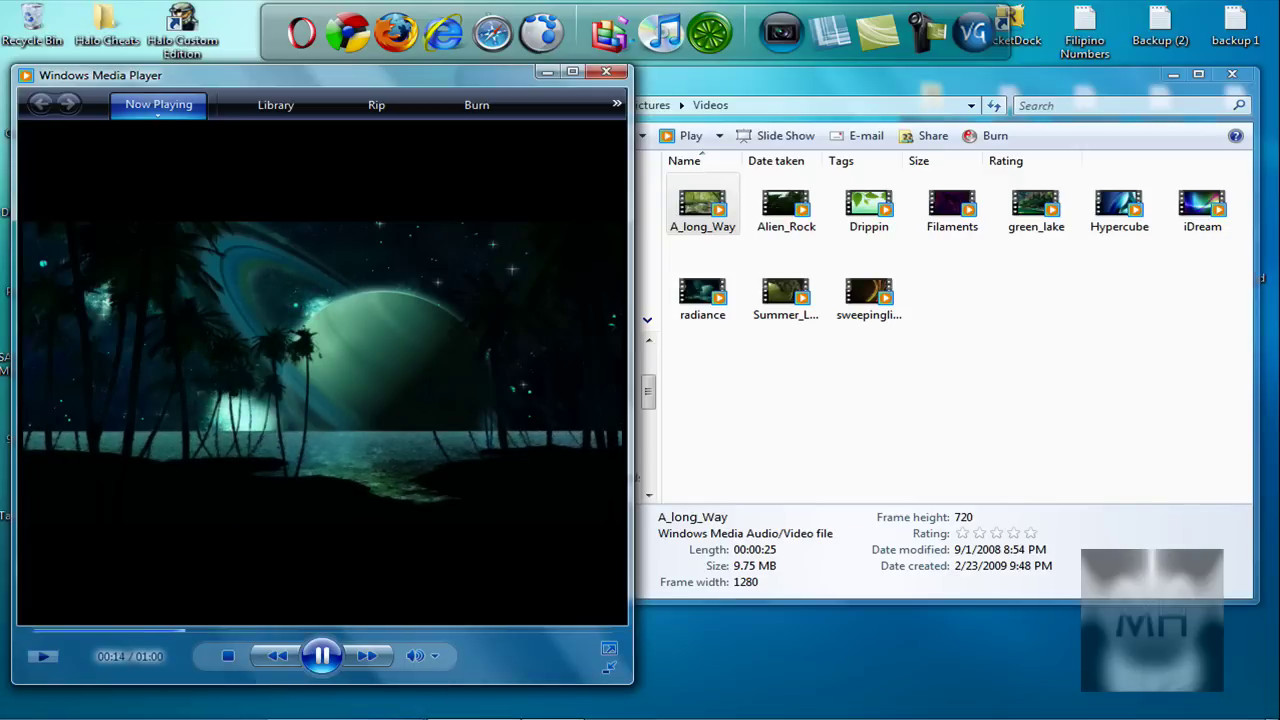
pyautogui.click(606, 73)
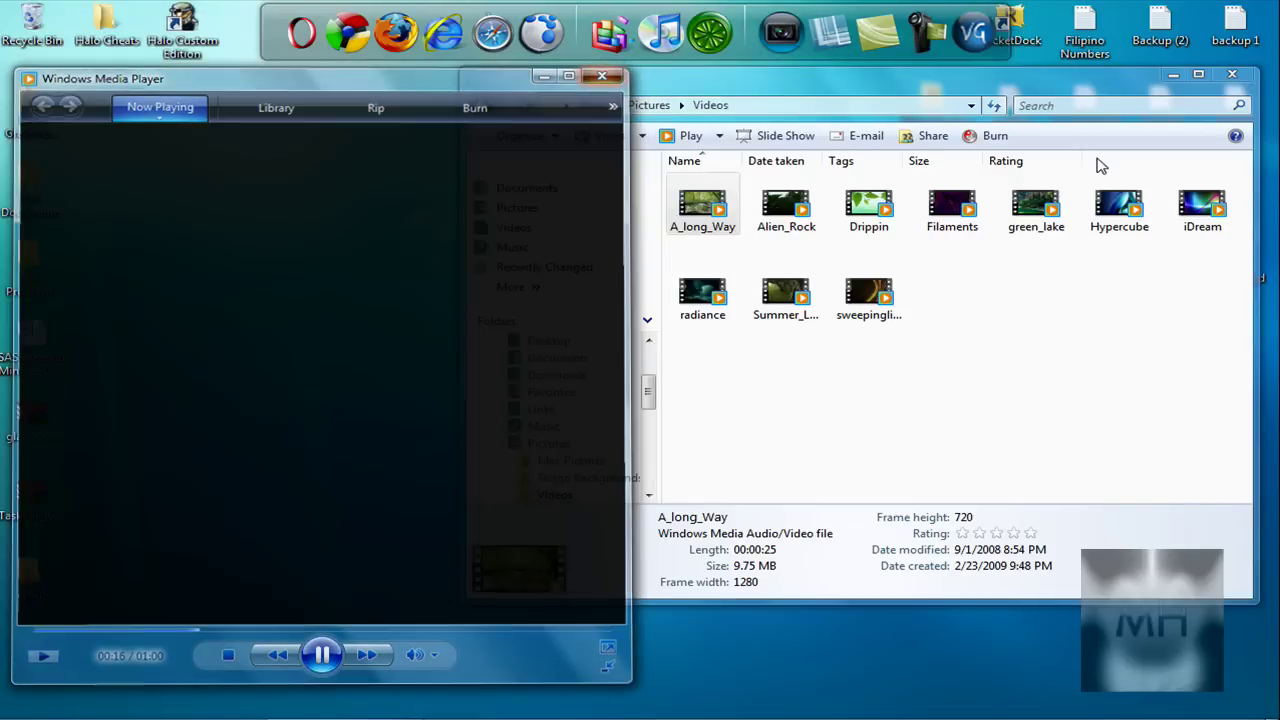
pyautogui.click(1231, 73)
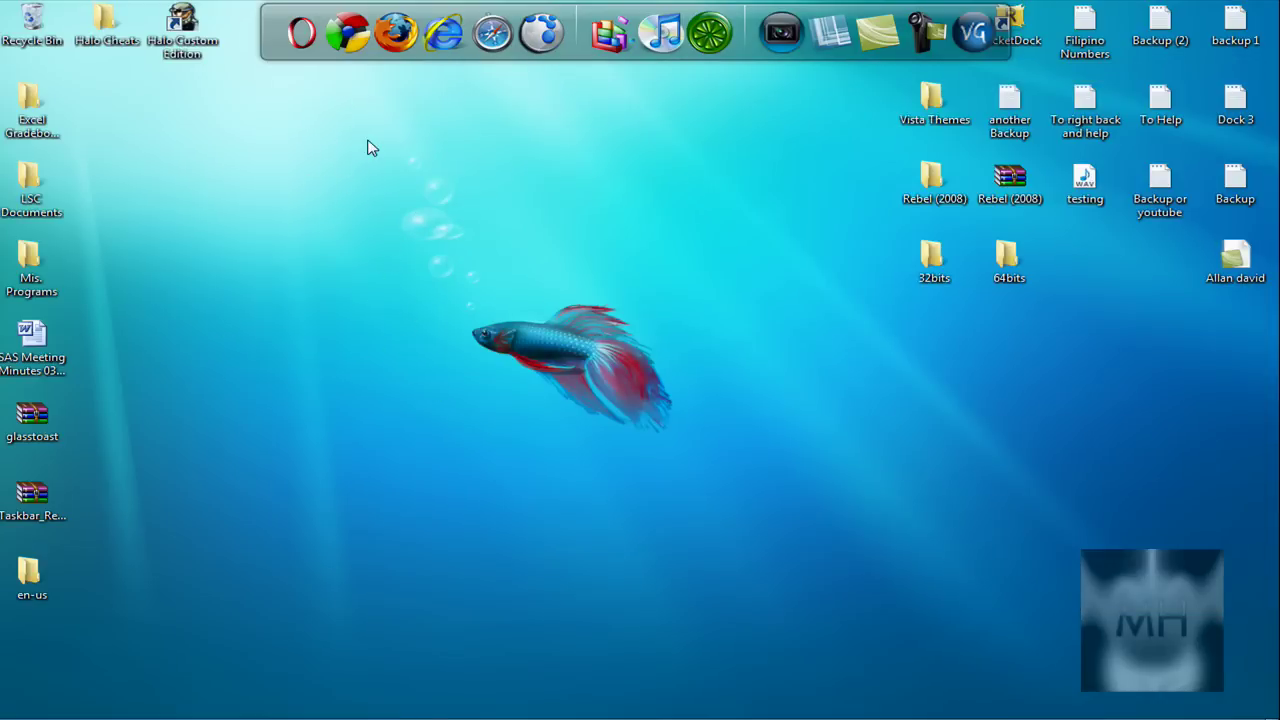
pyautogui.click(345, 34)
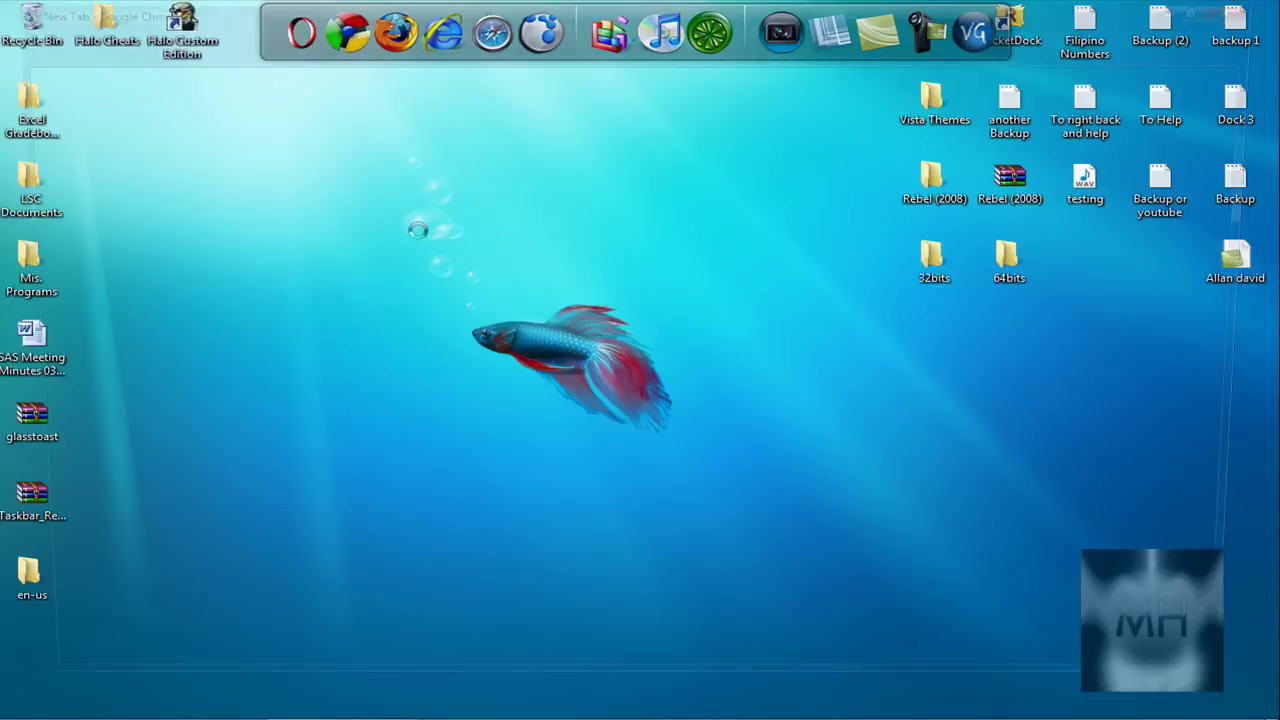
pyautogui.write('www.')
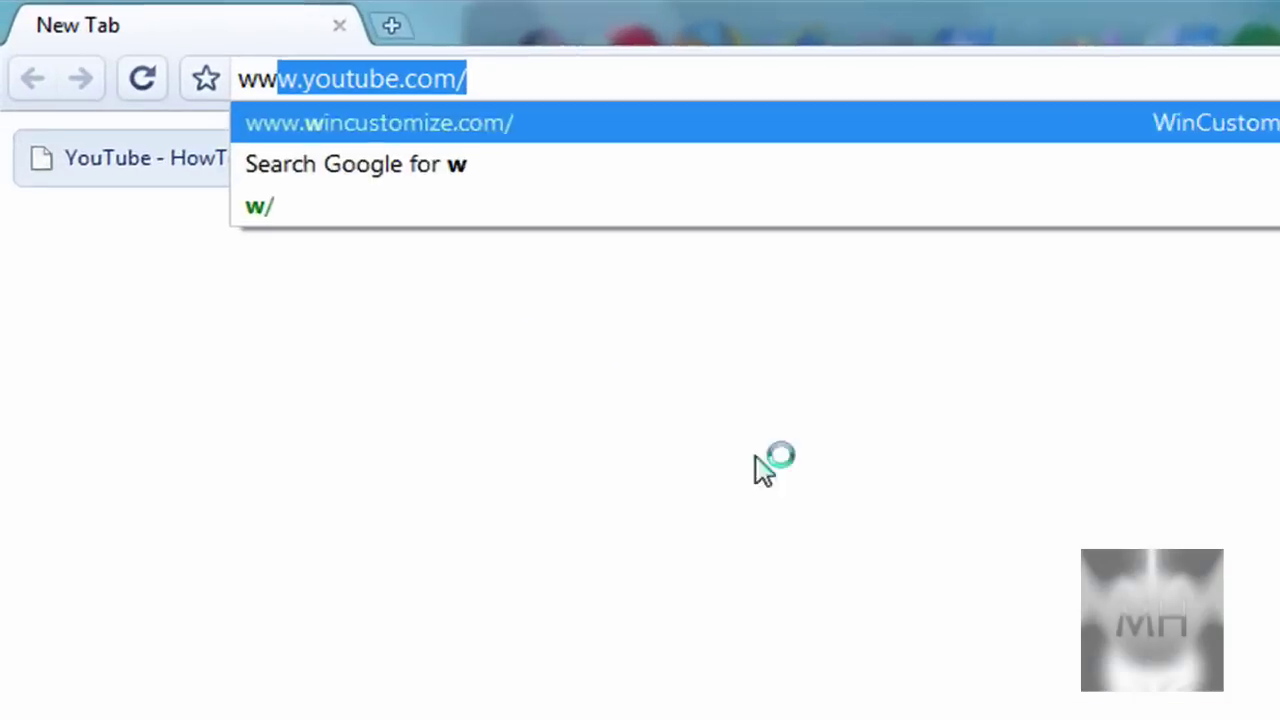
pyautogui.write('av')
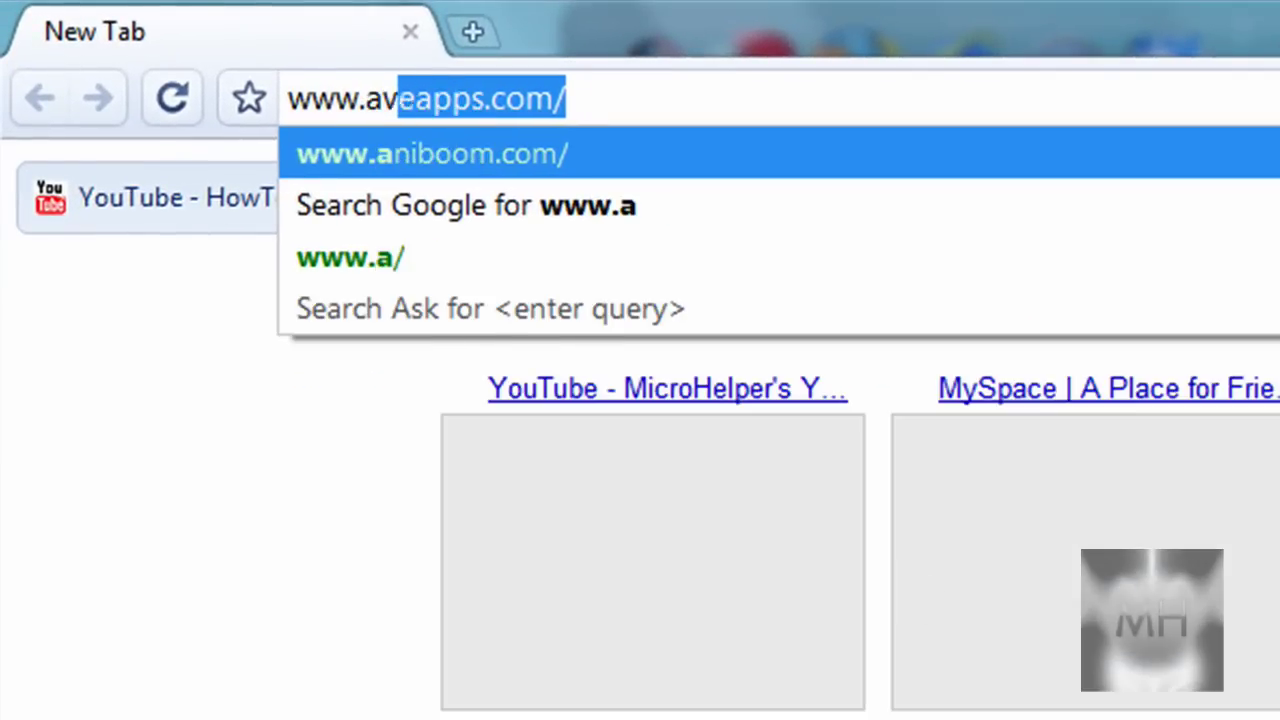
pyautogui.write('eapps.com')
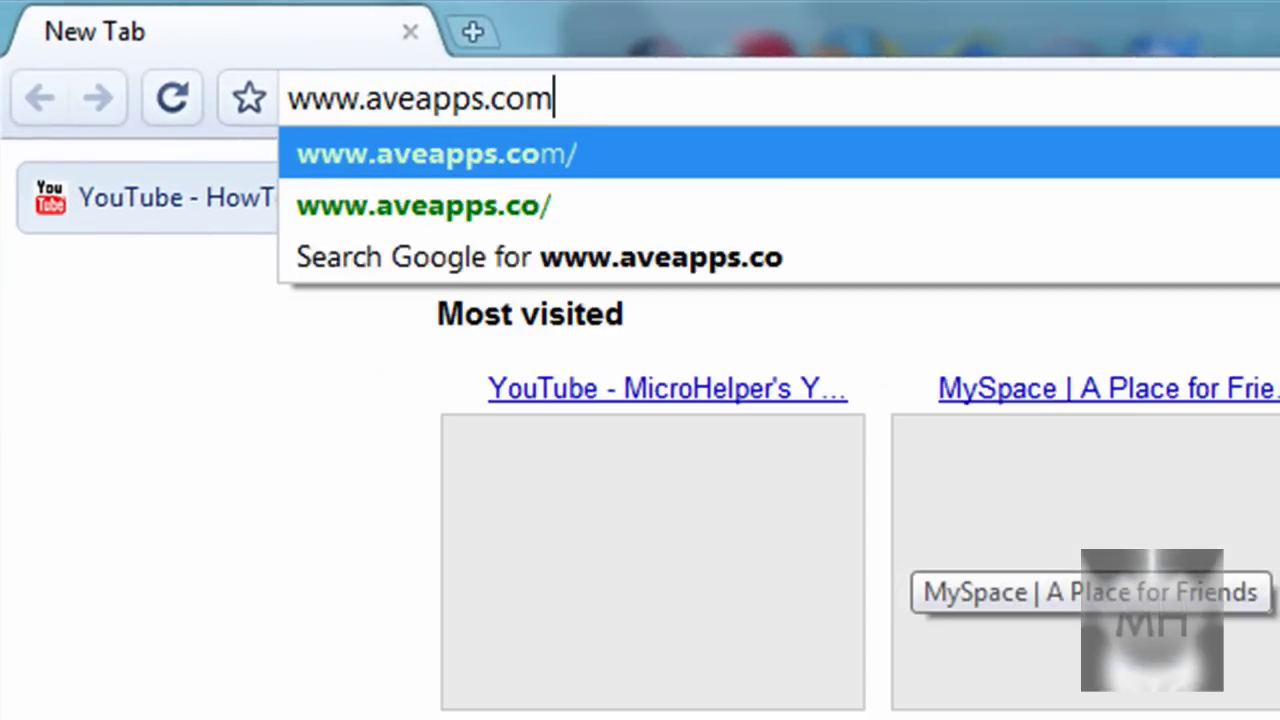
pyautogui.press('Return')
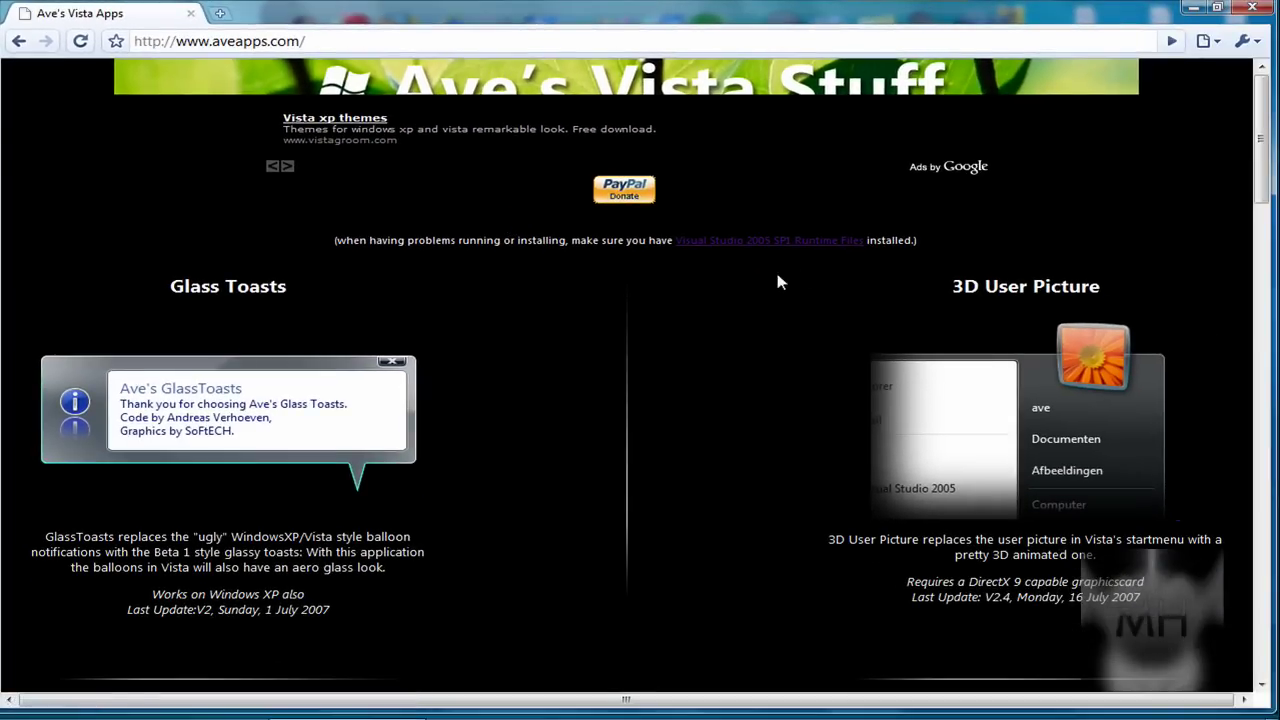
# Step: Scroll down to Thumbnail Sizer on aveapps.com and start its archive download
pyautogui.moveTo(1266, 162); pyautogui.dragTo(1266, 275)
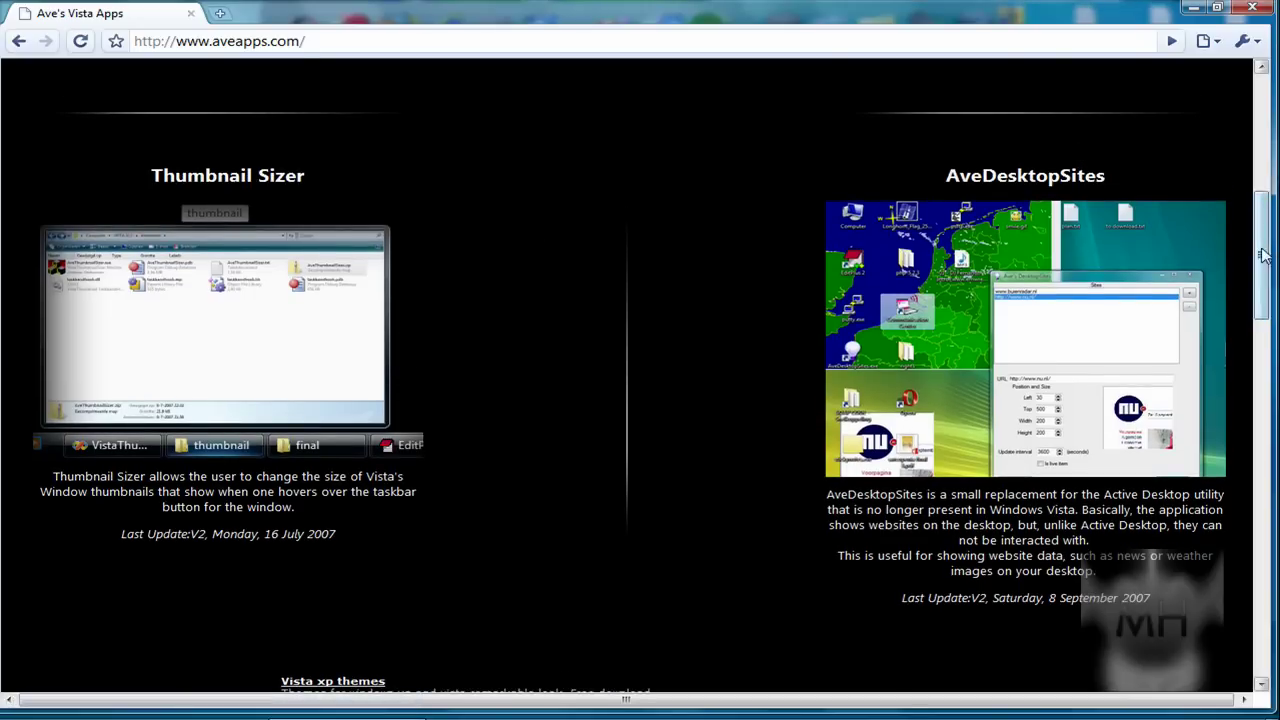
pyautogui.moveTo(1262, 287)
pyautogui.mouseDown()
pyautogui.moveTo(1262, 182)
pyautogui.moveTo(1262, 285)
pyautogui.mouseUp()
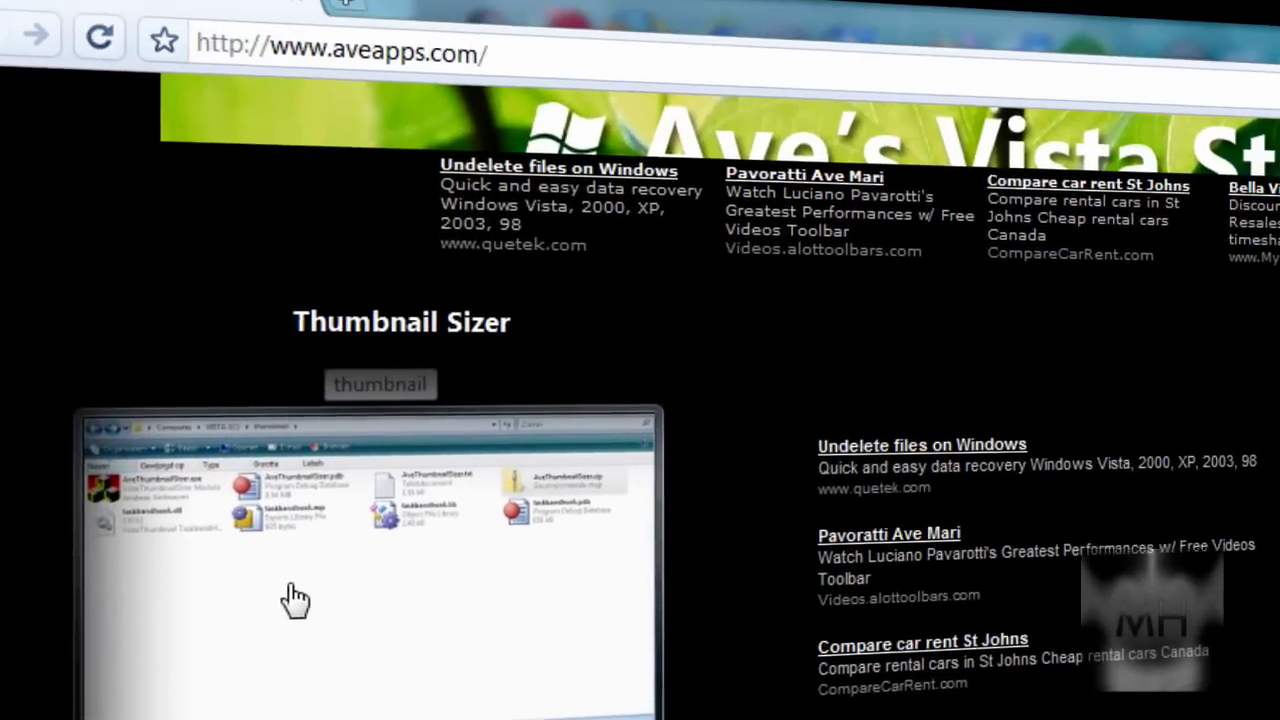
pyautogui.click(293, 590)
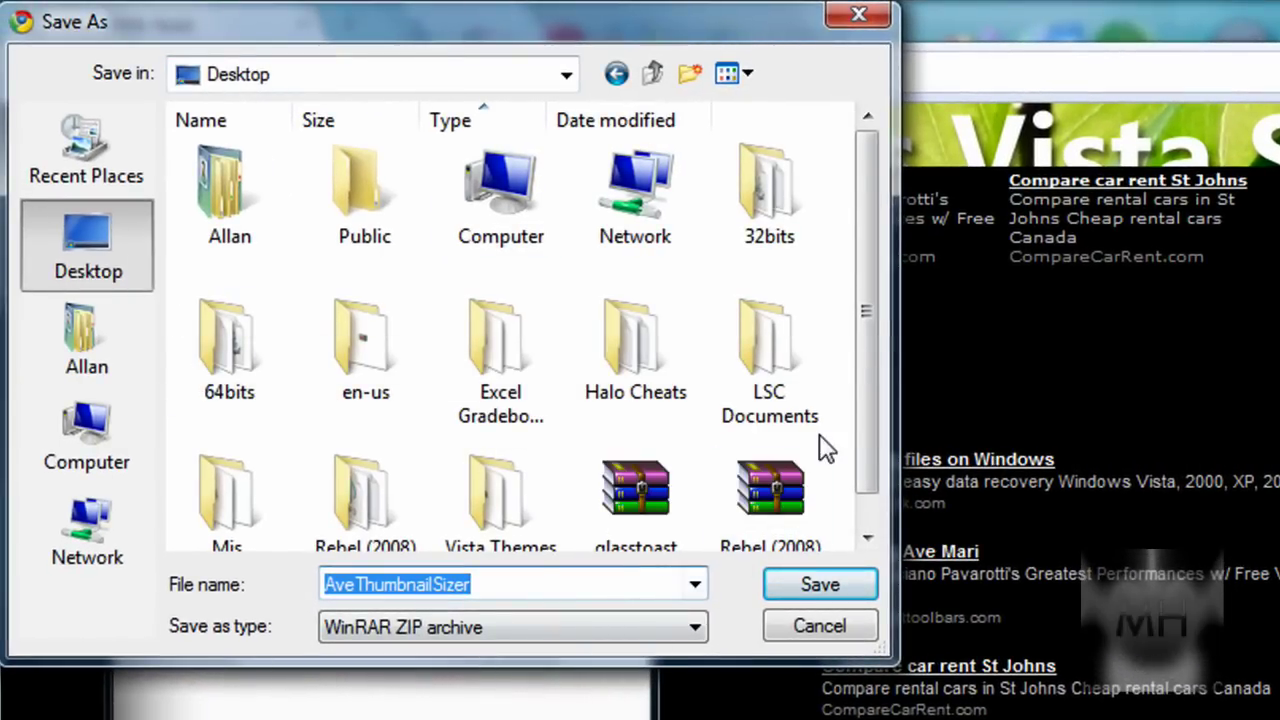
pyautogui.click(835, 588)
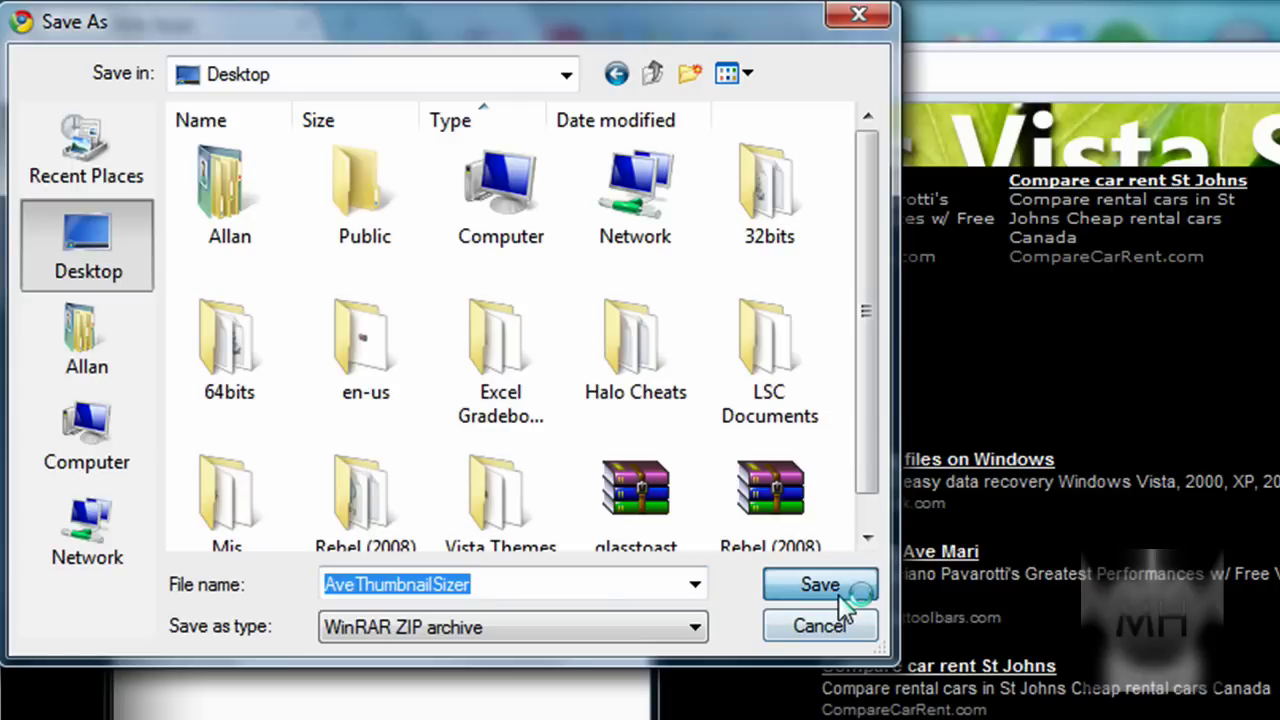
pyautogui.hotkey('ctrl', 'j')
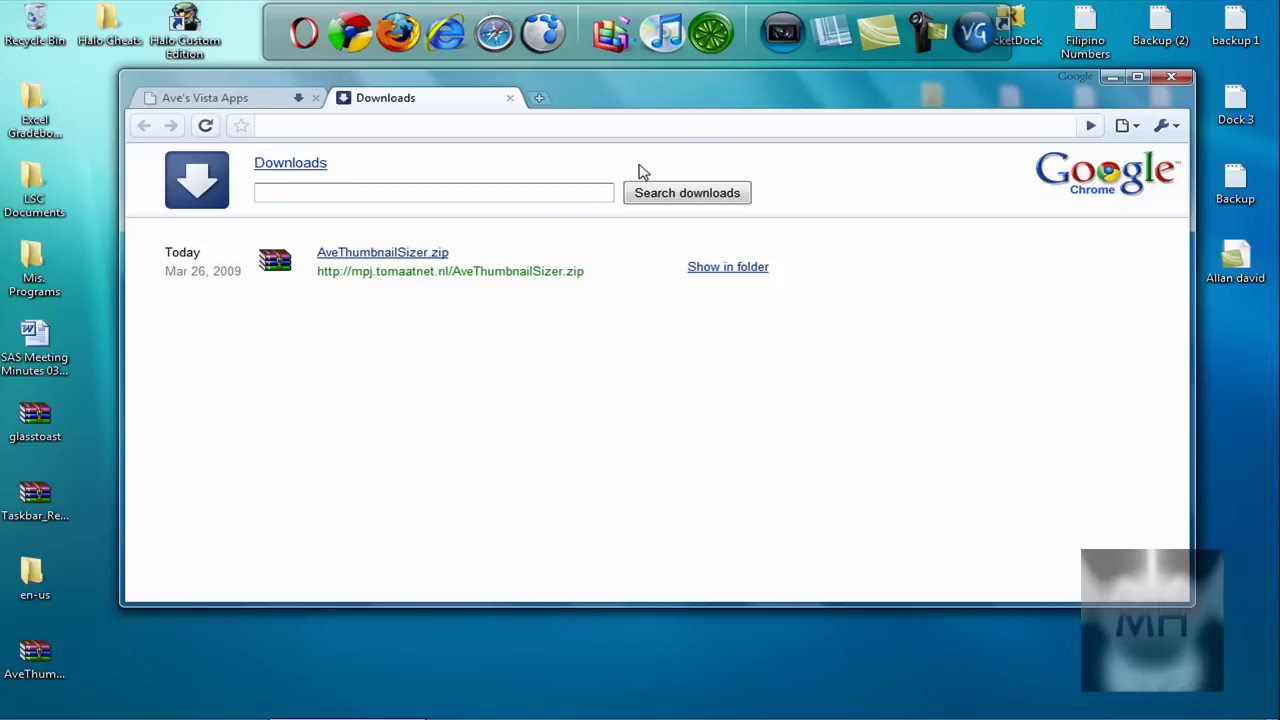
pyautogui.click(970, 122)
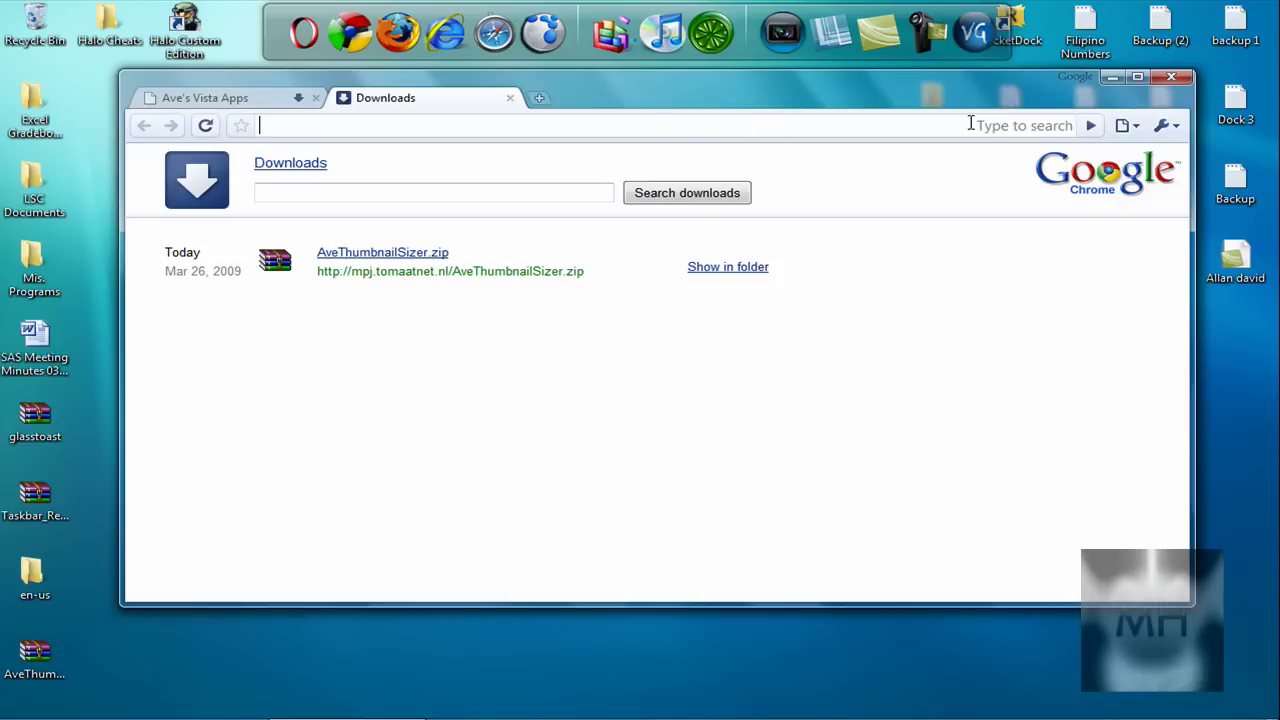
pyautogui.write('www.rarl')
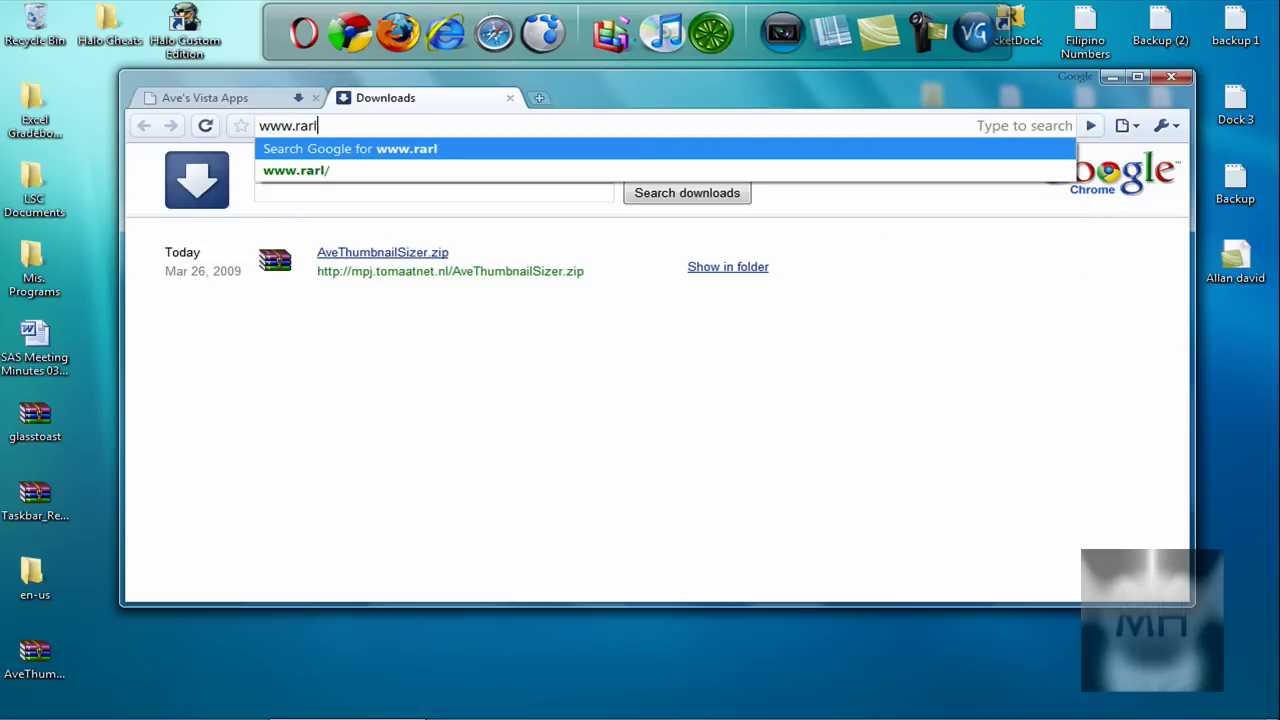
pyautogui.write('ab.com')
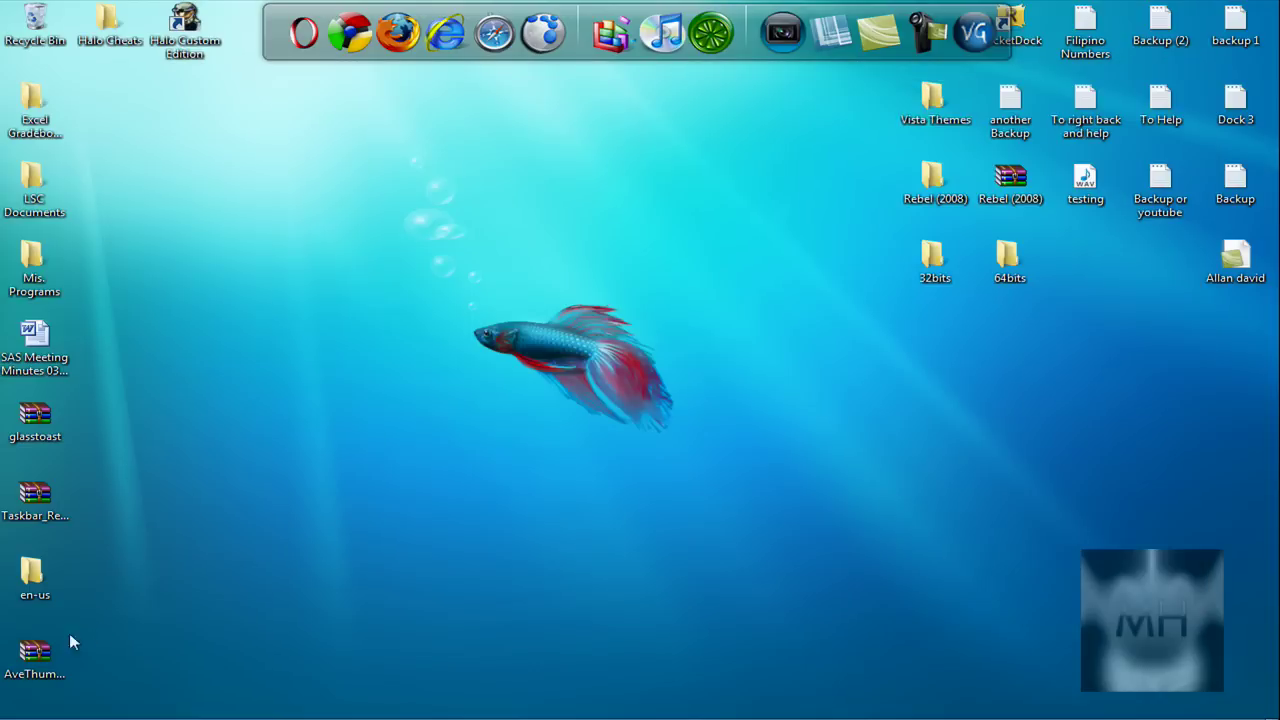
pyautogui.moveTo(69, 633); pyautogui.dragTo(492, 258)
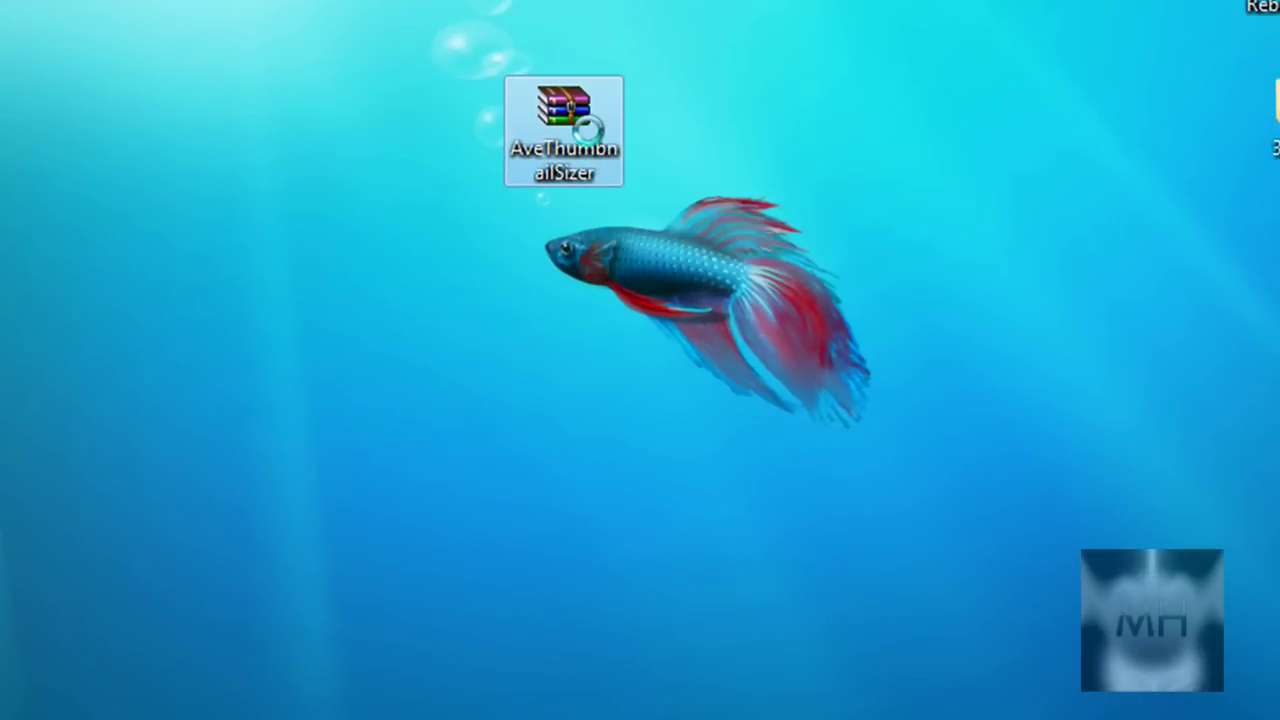
# Step: Extract AveThumbnailSizer.zip onto the desktop, replacing all existing files
pyautogui.rightClick(590, 133)
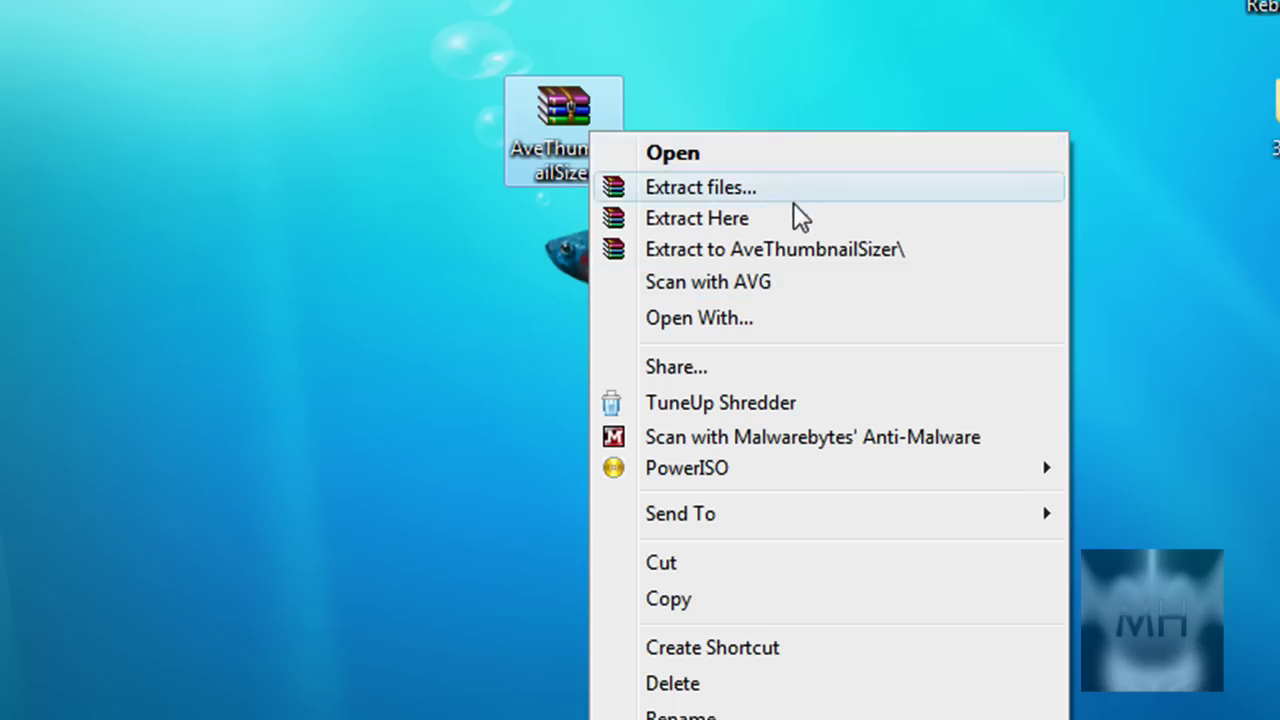
pyautogui.click(795, 222)
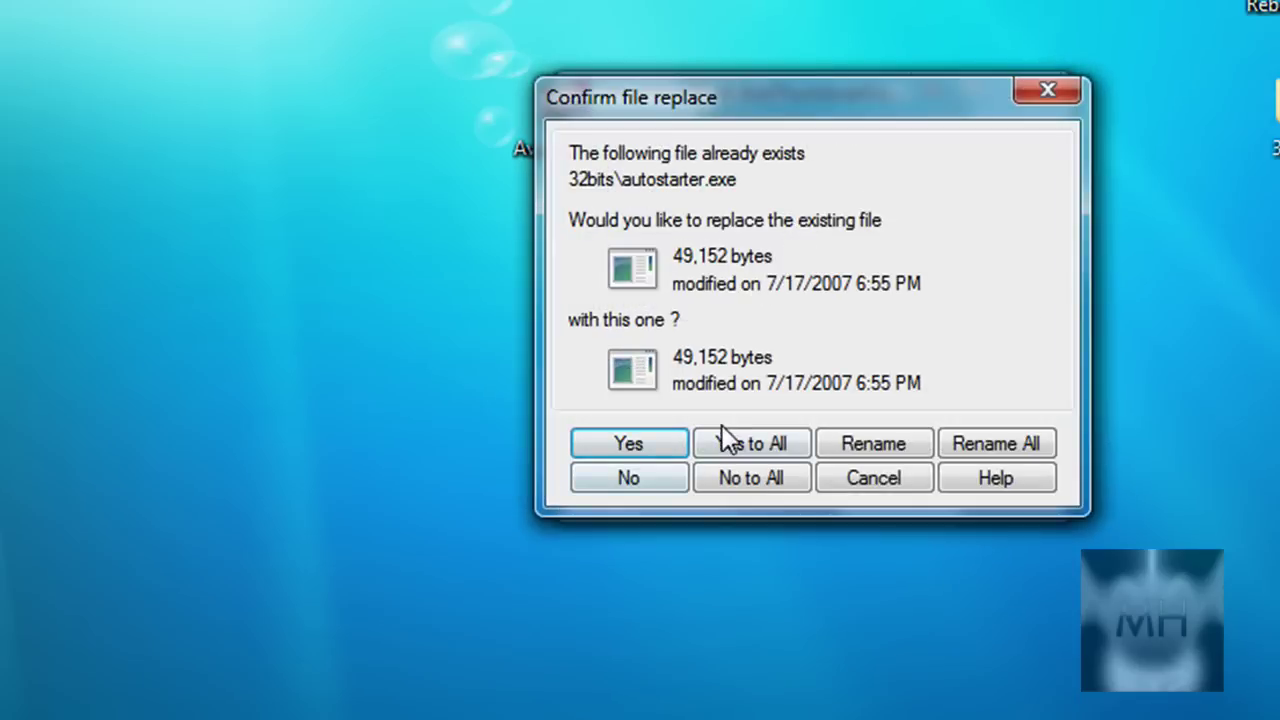
pyautogui.click(718, 442)
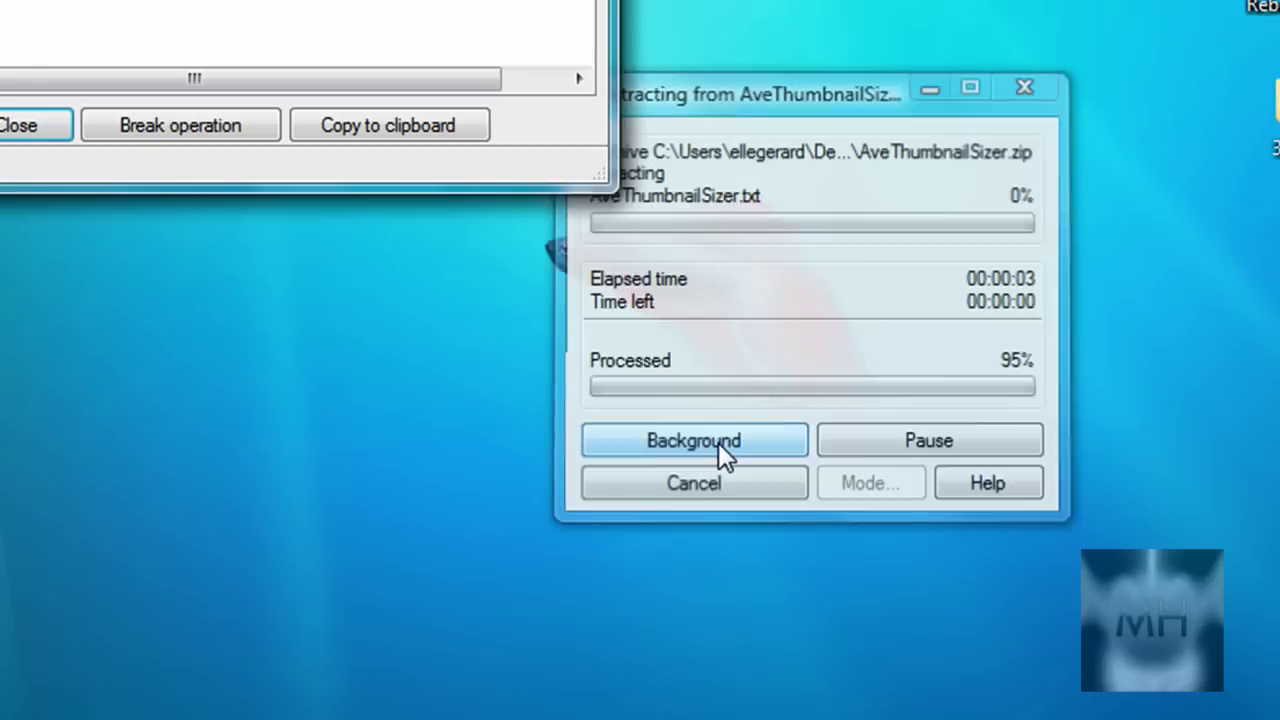
pyautogui.click(8, 126)
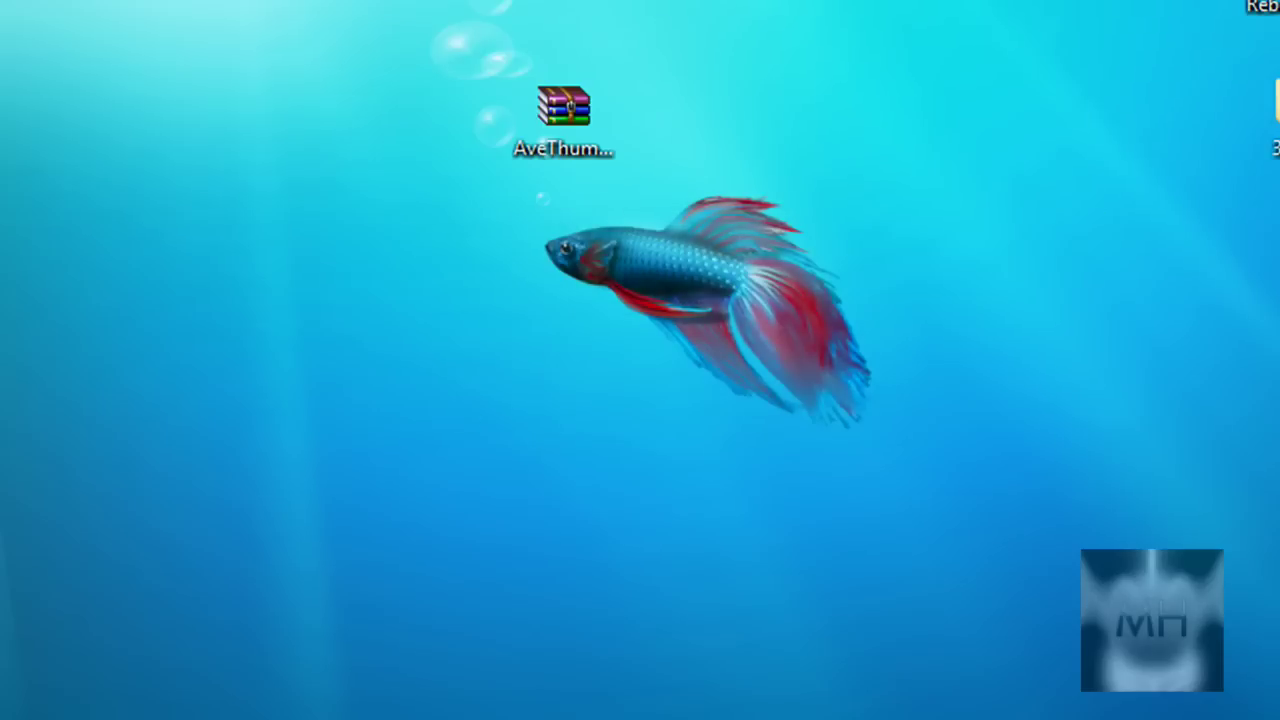
# Step: Move the 32bits and 64bits folders beside the archive on the desktop
pyautogui.moveTo(1279, 173); pyautogui.dragTo(1099, 133)
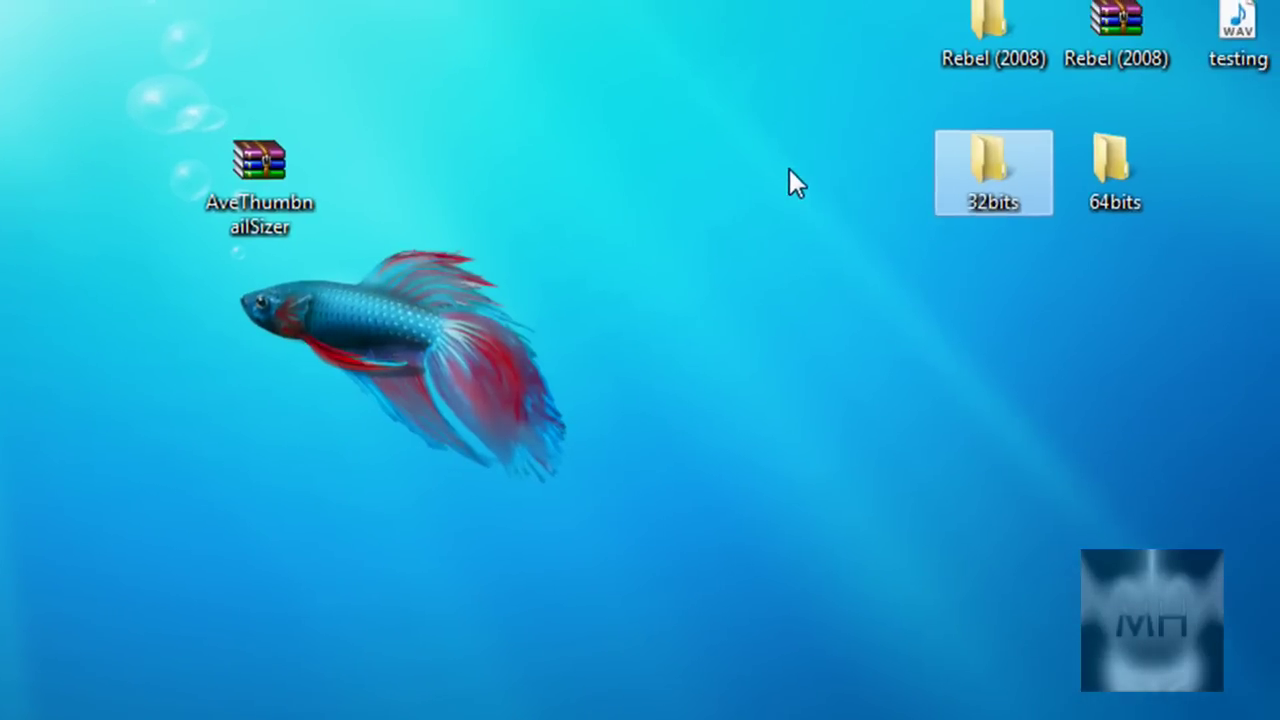
pyautogui.moveTo(790, 168); pyautogui.dragTo(1229, 234)
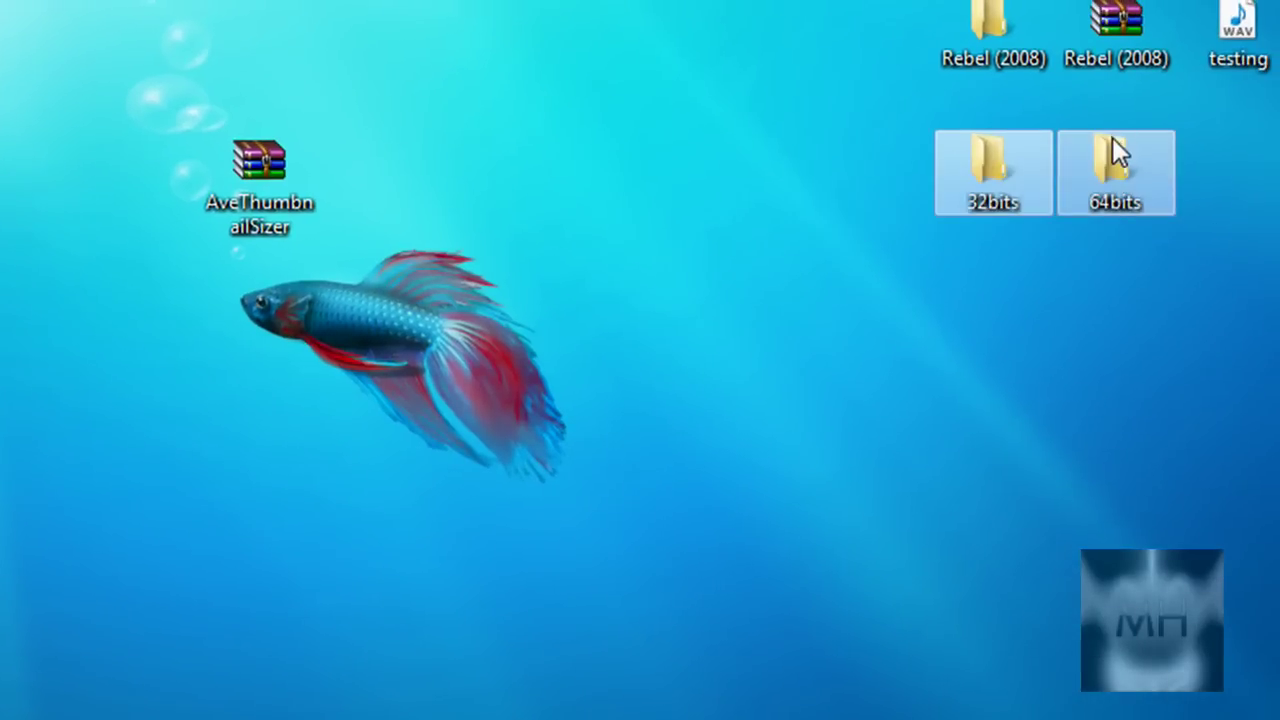
pyautogui.moveTo(1113, 145); pyautogui.dragTo(535, 184)
pyautogui.moveTo(641, 225); pyautogui.dragTo(636, 217)
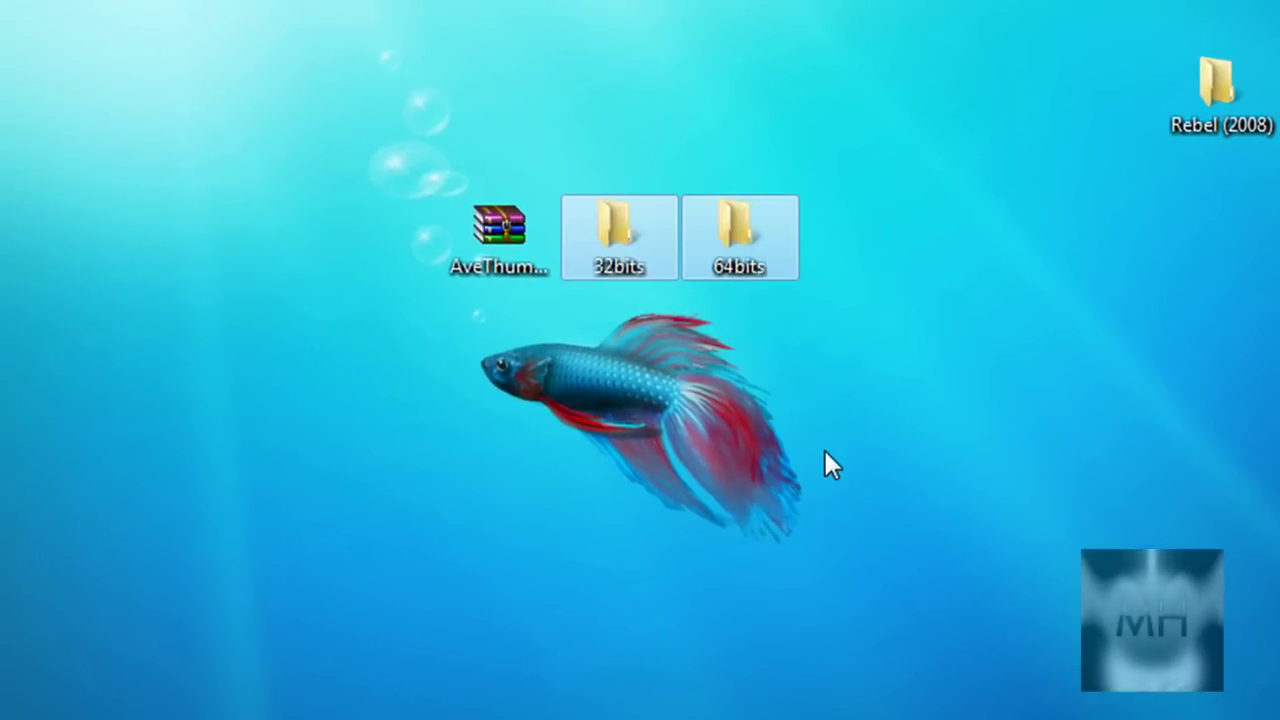
pyautogui.click(393, 478)
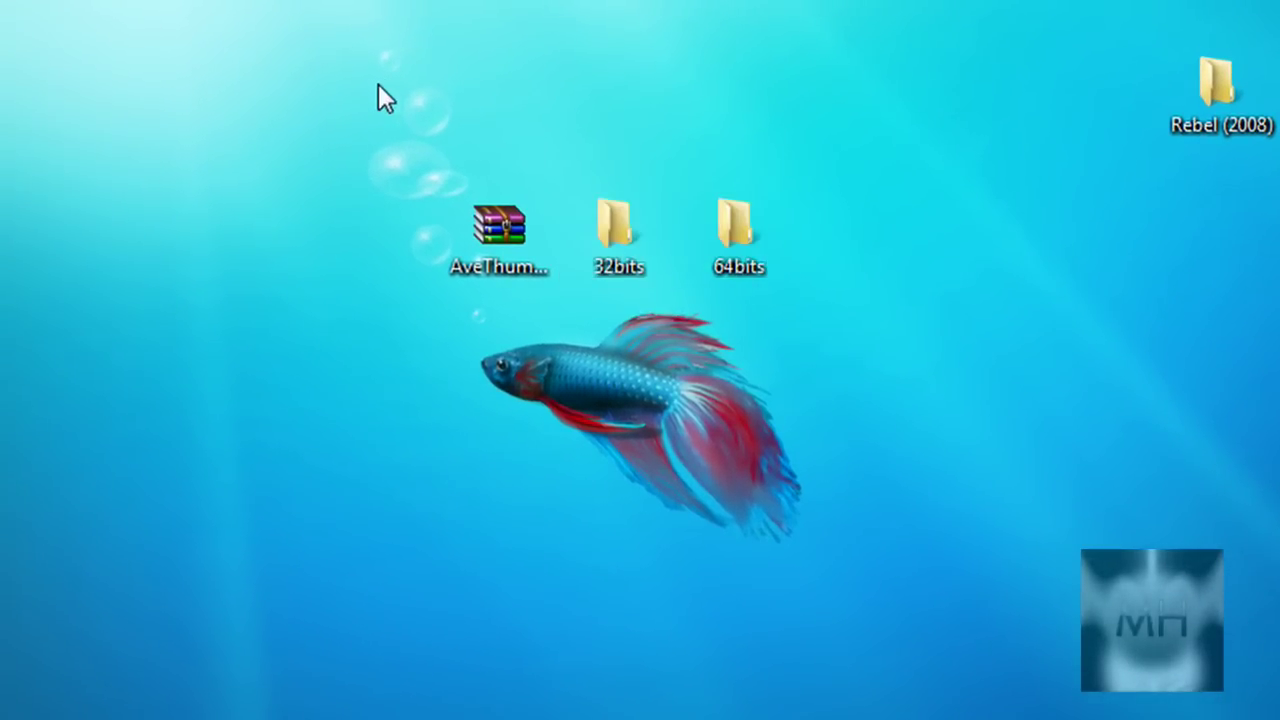
# Step: Open Personalization from the desktop shortcut menu
pyautogui.rightClick(176, 196)
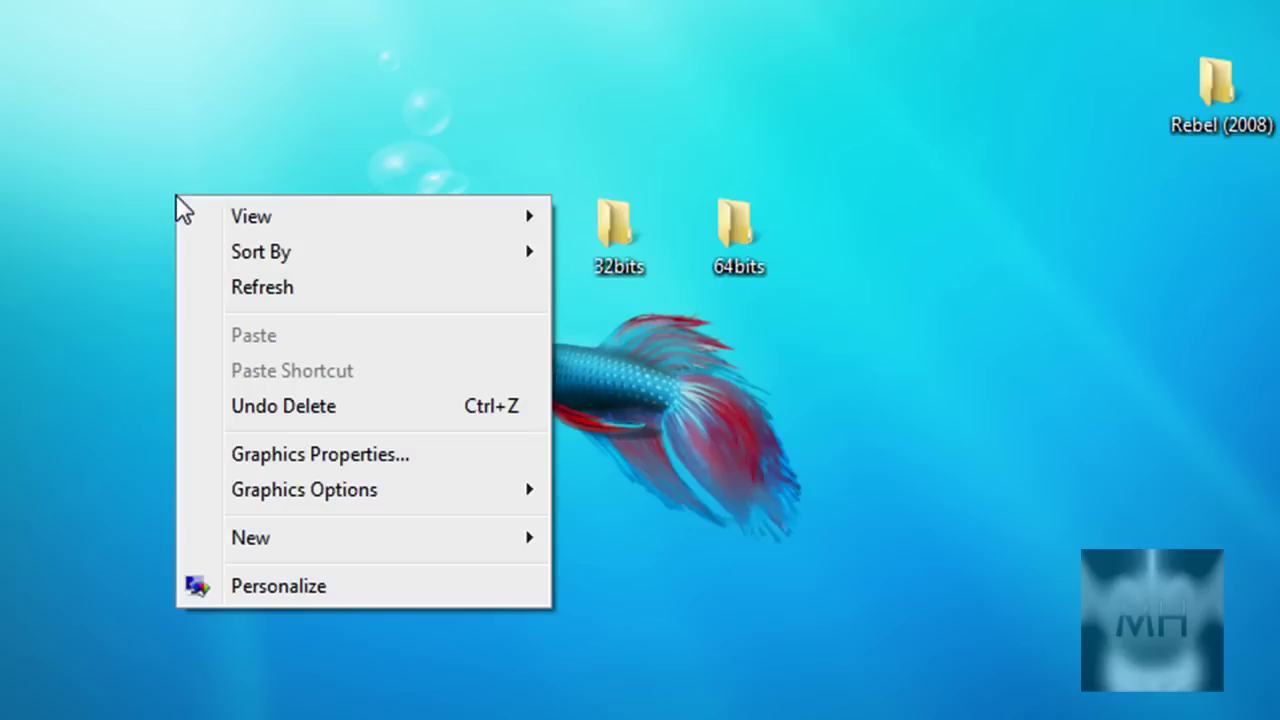
pyautogui.click(237, 590)
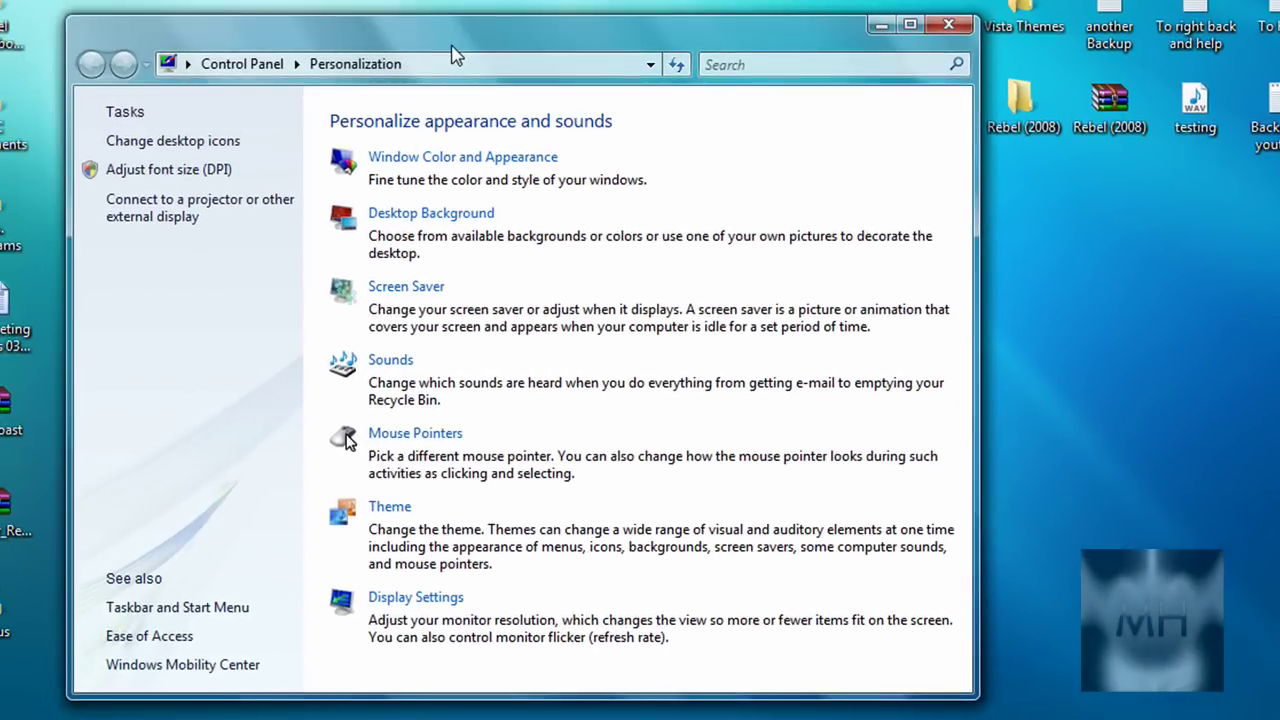
pyautogui.moveTo(451, 46); pyautogui.dragTo(447, 44)
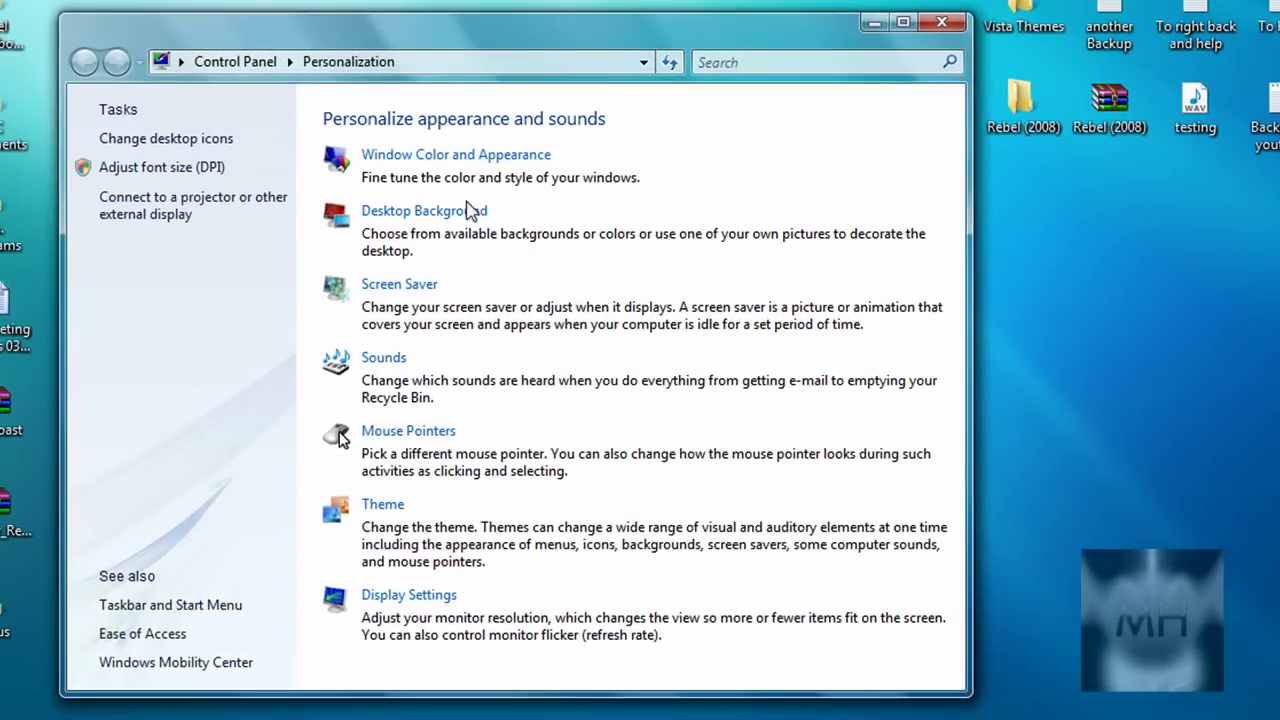
# Step: Check Display Settings, keeping Highest (32 bit) colours at 1280 by 800, and close it
pyautogui.click(389, 597)
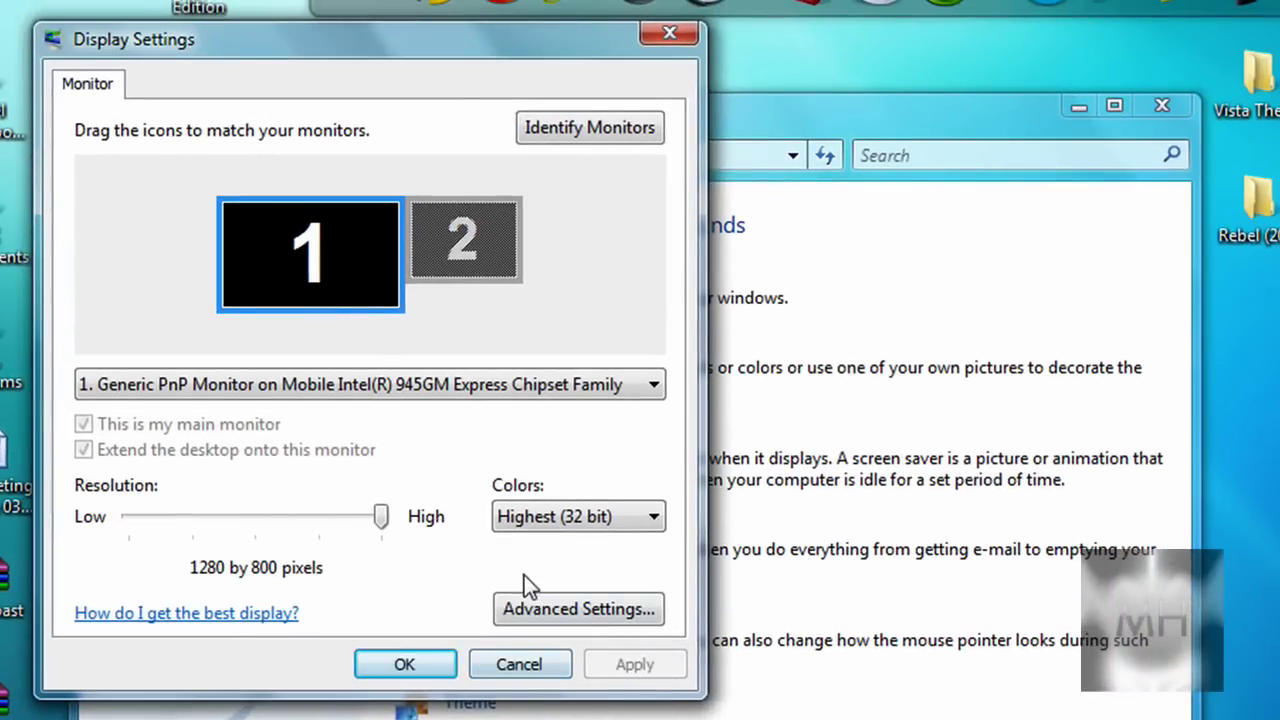
pyautogui.click(531, 520)
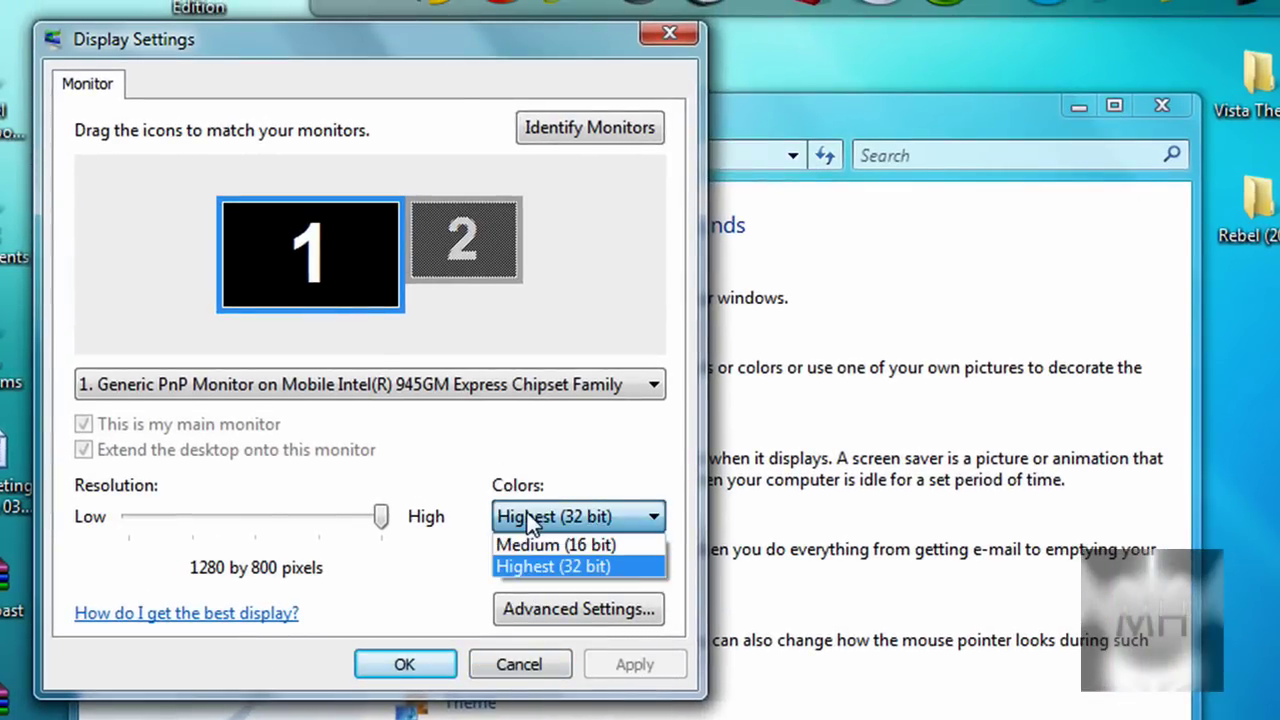
pyautogui.click(545, 563)
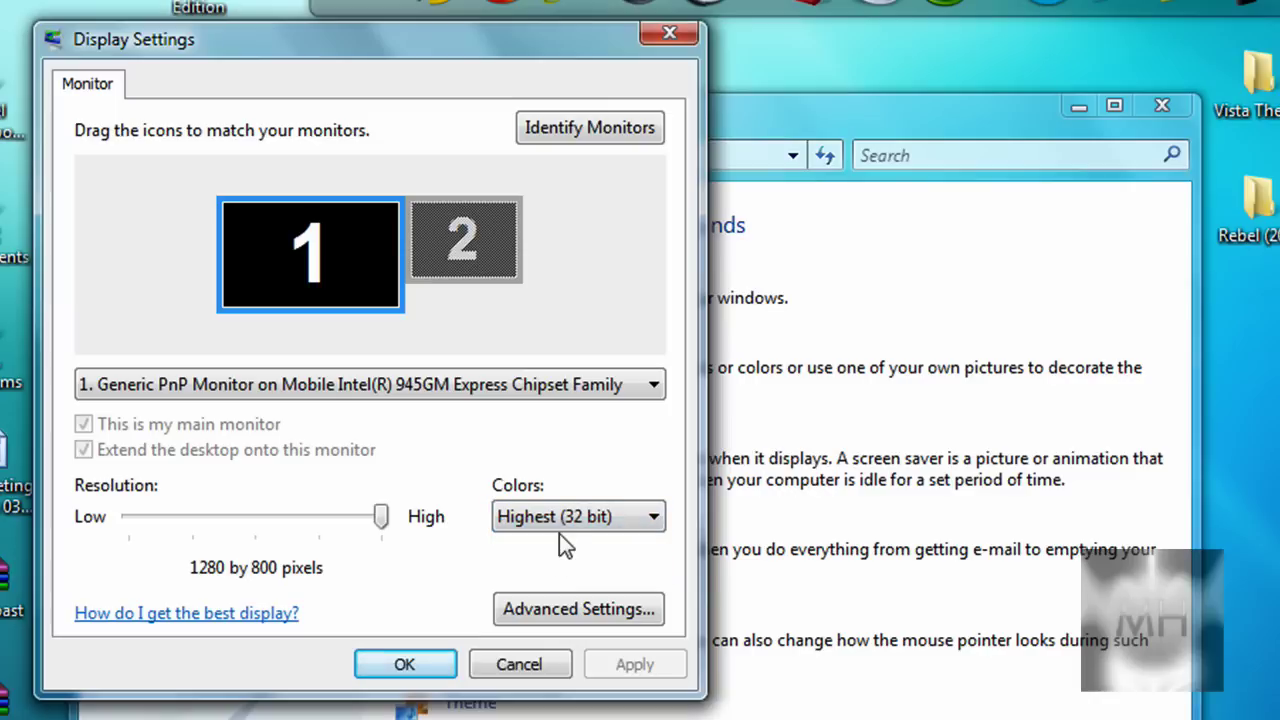
pyautogui.click(669, 33)
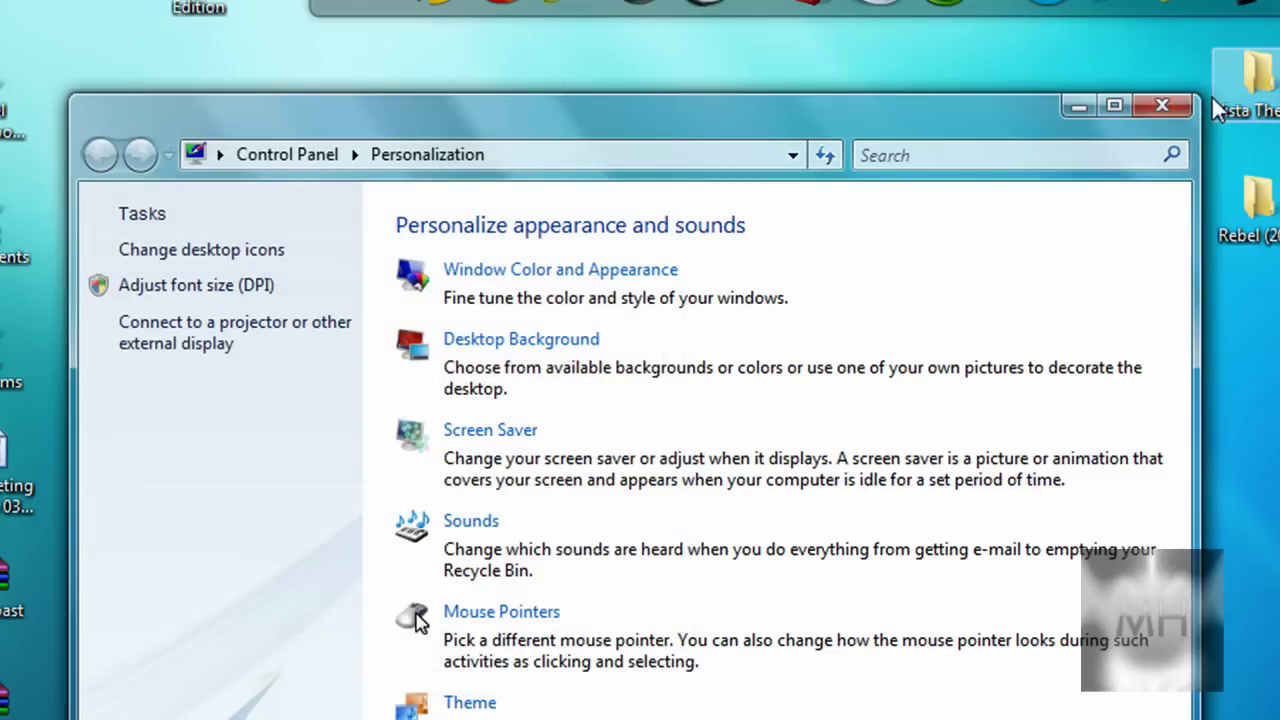
# Step: Close Personalization and run AveThumbnailSizer from the 32bits desktop folder
pyautogui.click(1162, 105)
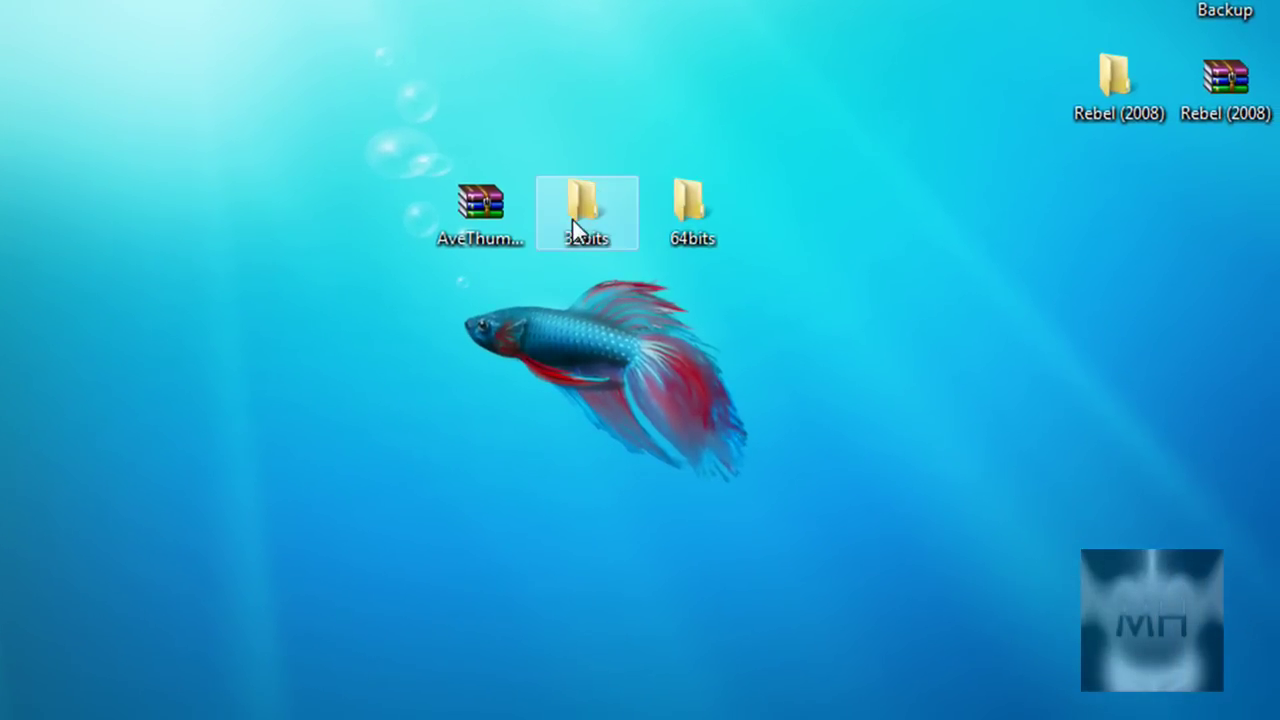
pyautogui.doubleClick(569, 245)
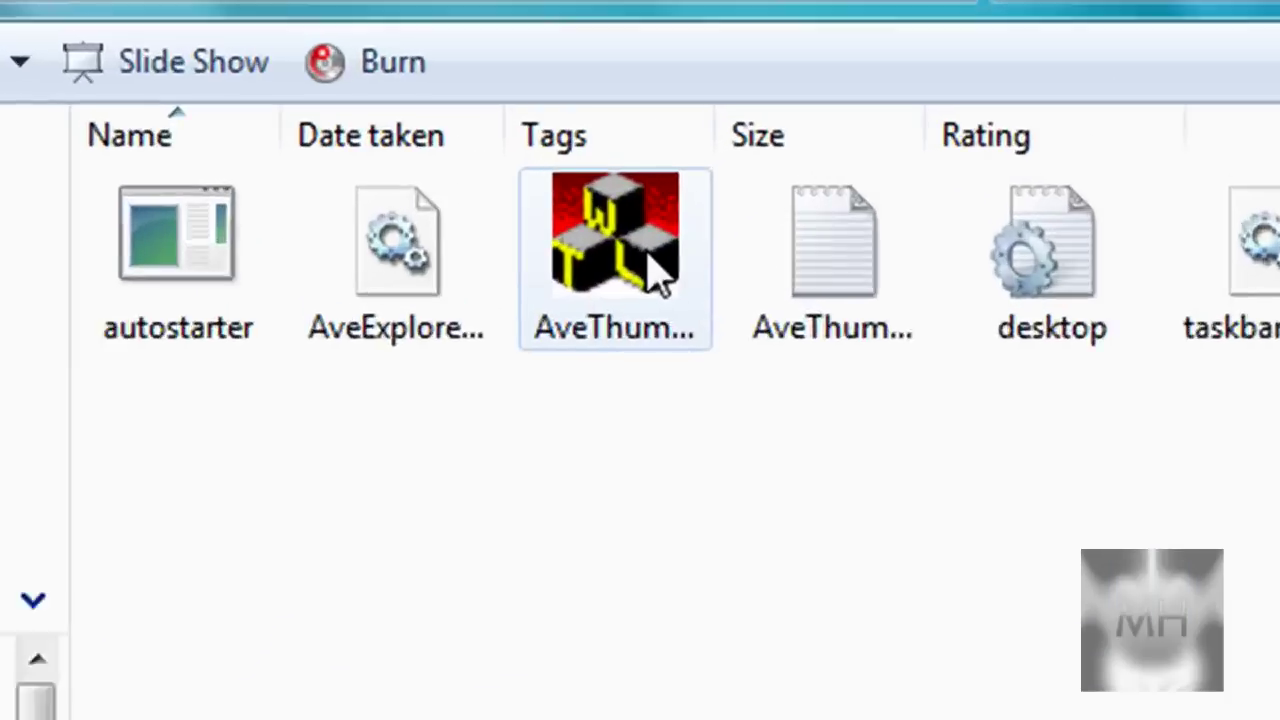
pyautogui.click(553, 195)
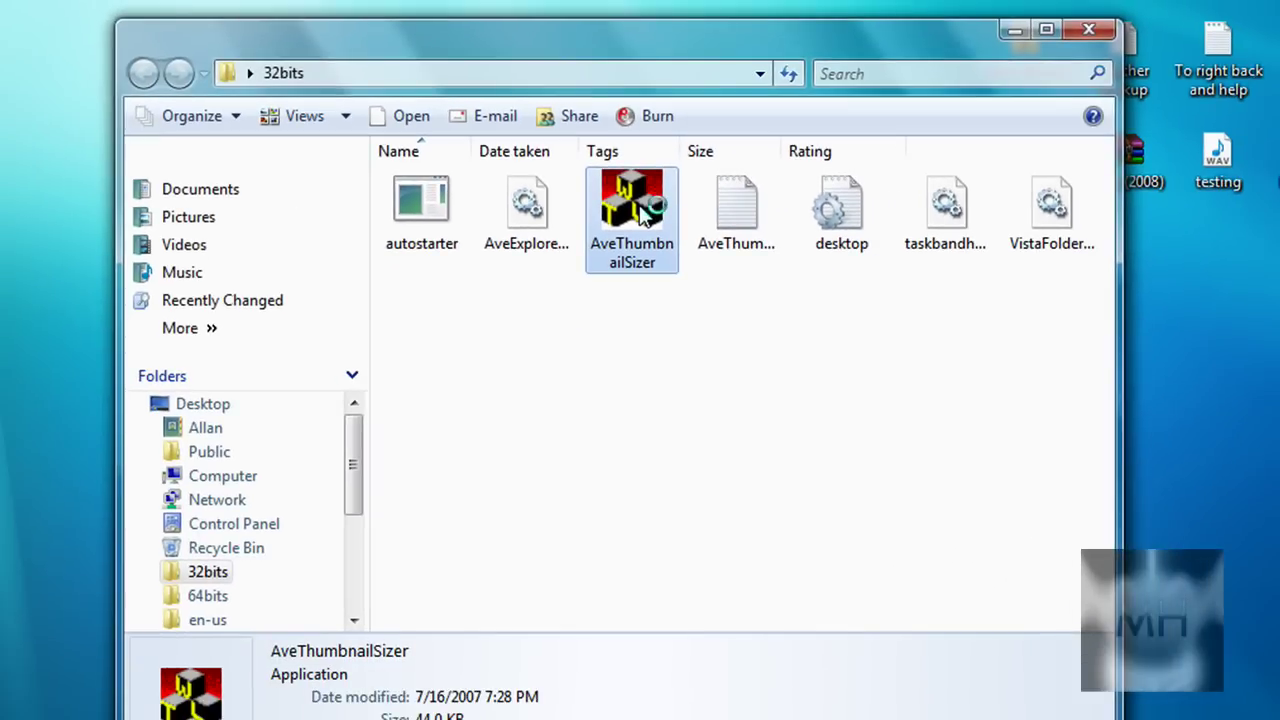
pyautogui.doubleClick(641, 207)
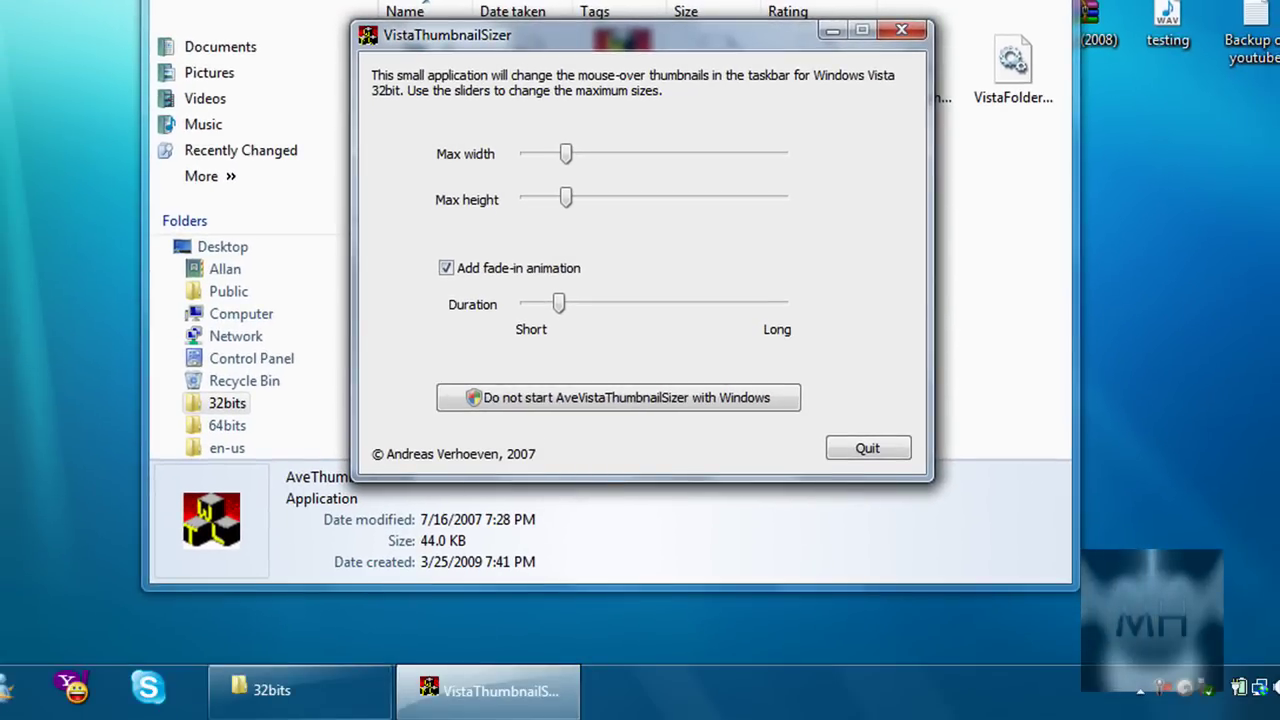
# Step: Enlarge the max thumbnail width and raise max height to about 301, then preview taskbar thumbnails
pyautogui.moveTo(354, 700)
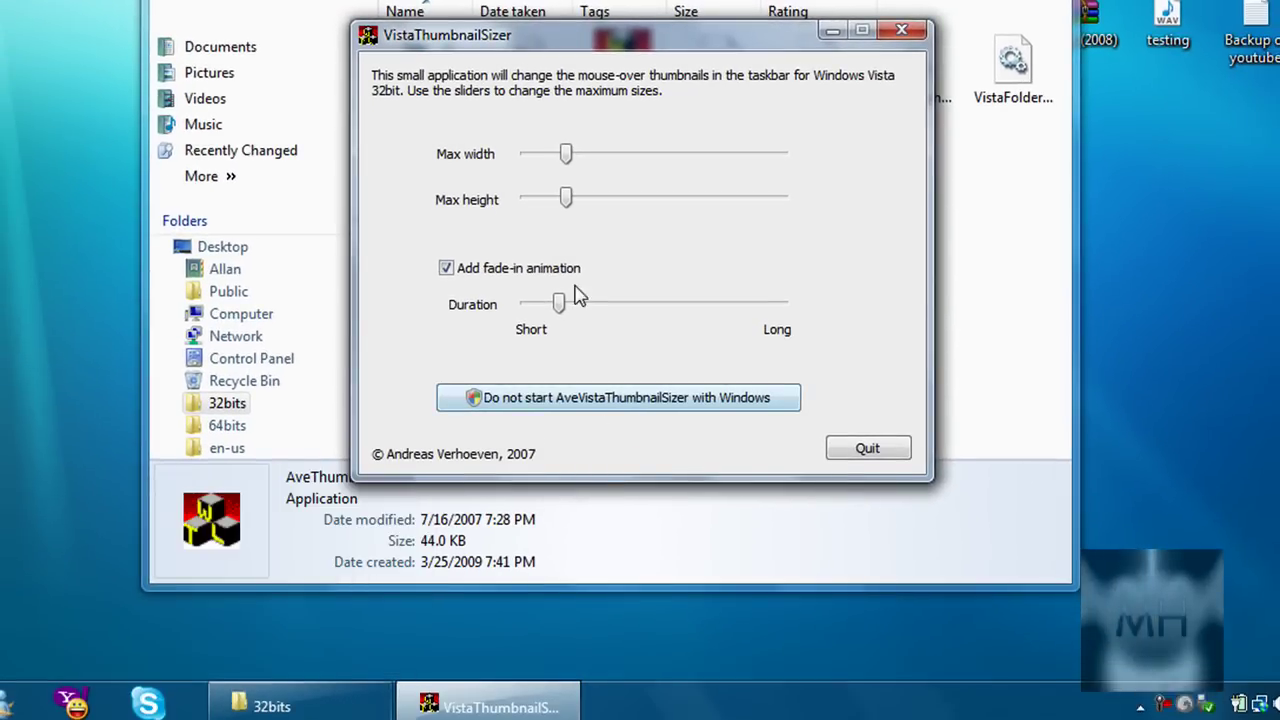
pyautogui.click(576, 155)
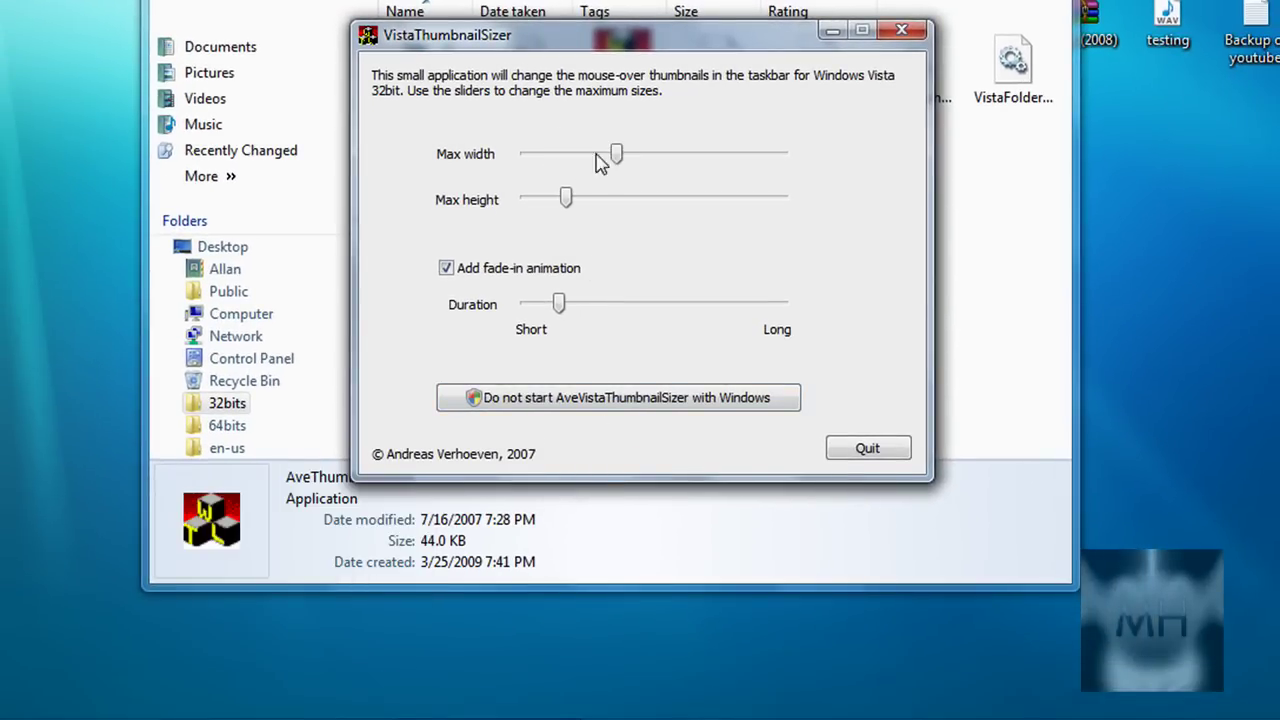
pyautogui.moveTo(614, 156); pyautogui.dragTo(601, 157)
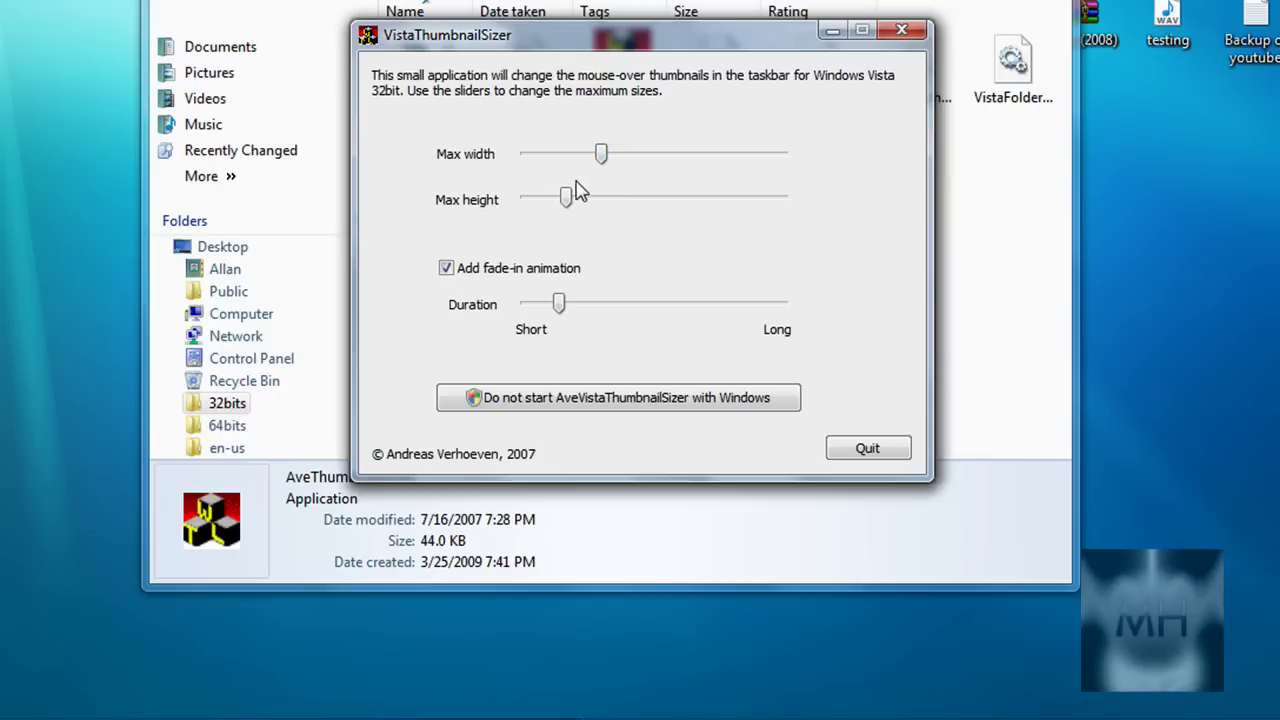
pyautogui.click(559, 200)
pyautogui.moveTo(528, 199); pyautogui.dragTo(603, 199)
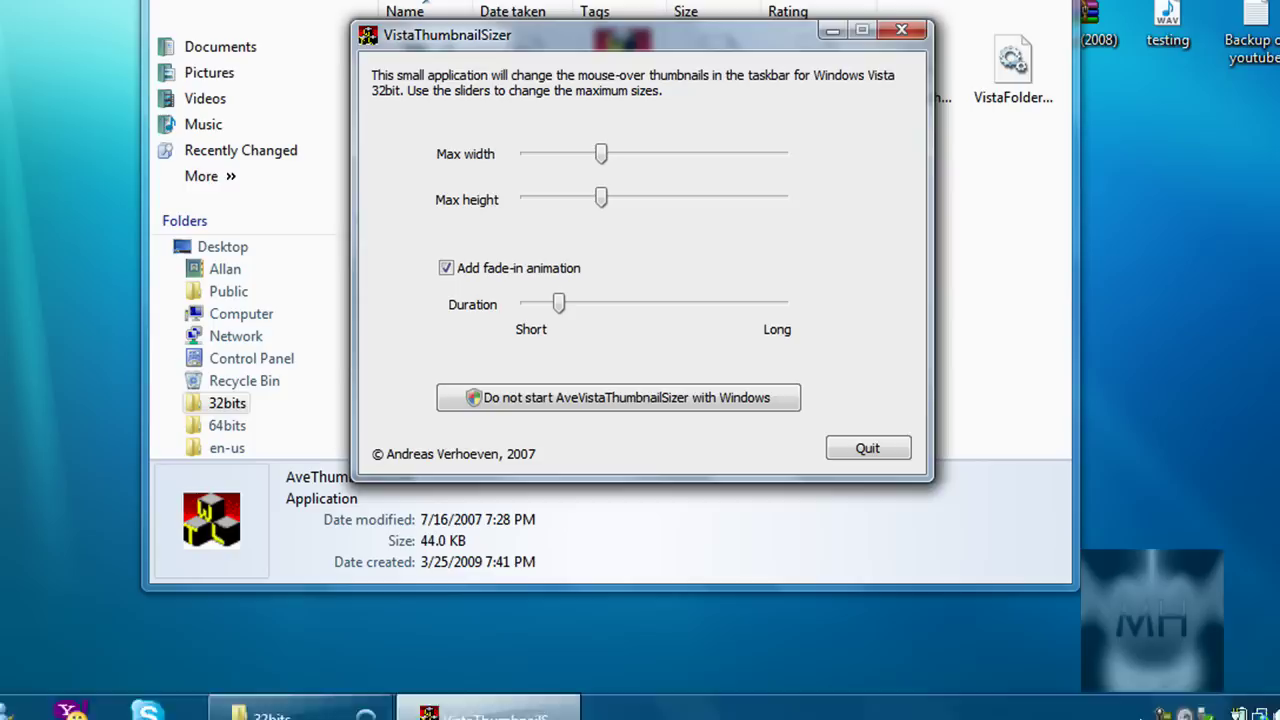
pyautogui.moveTo(290, 690)
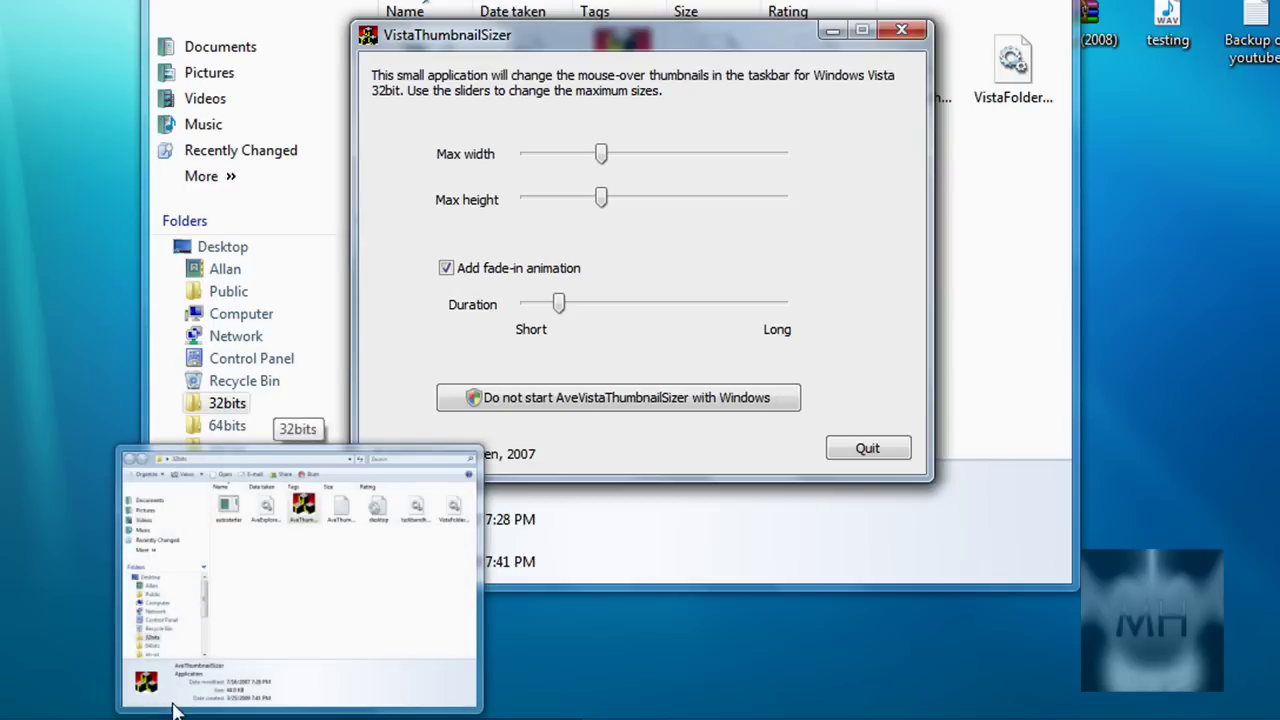
pyautogui.moveTo(450, 692)
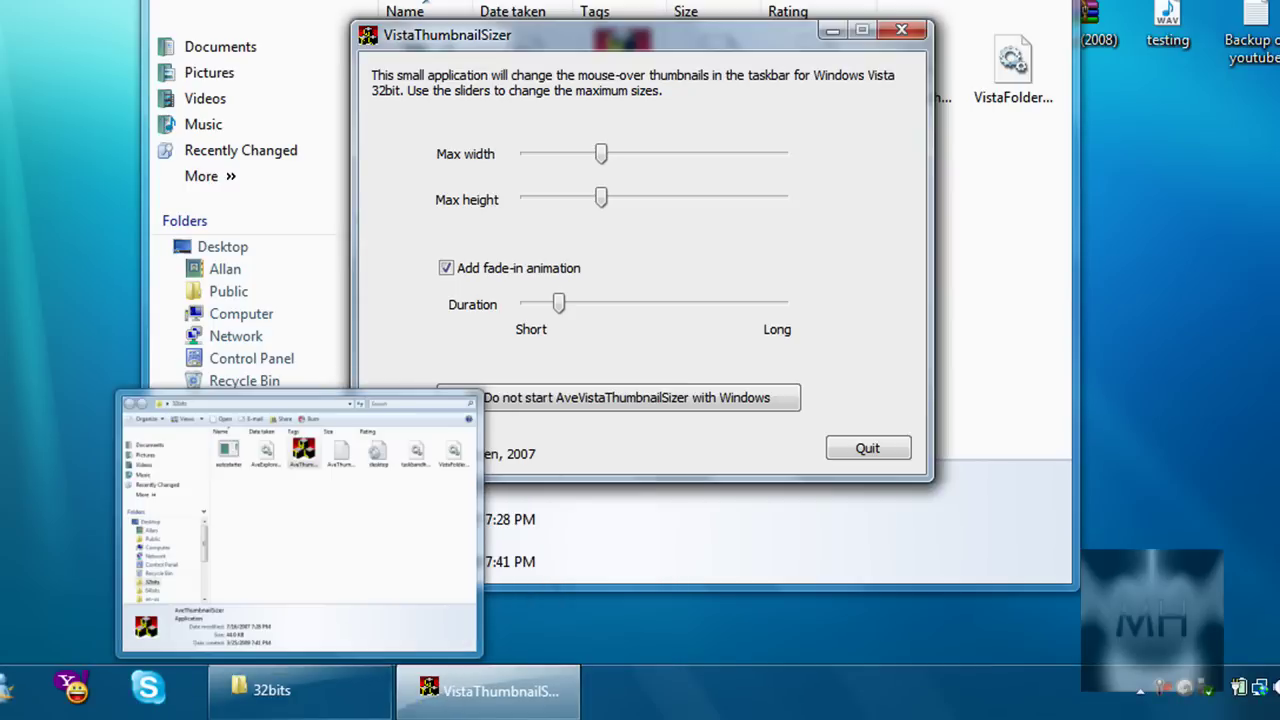
pyautogui.moveTo(490, 713)
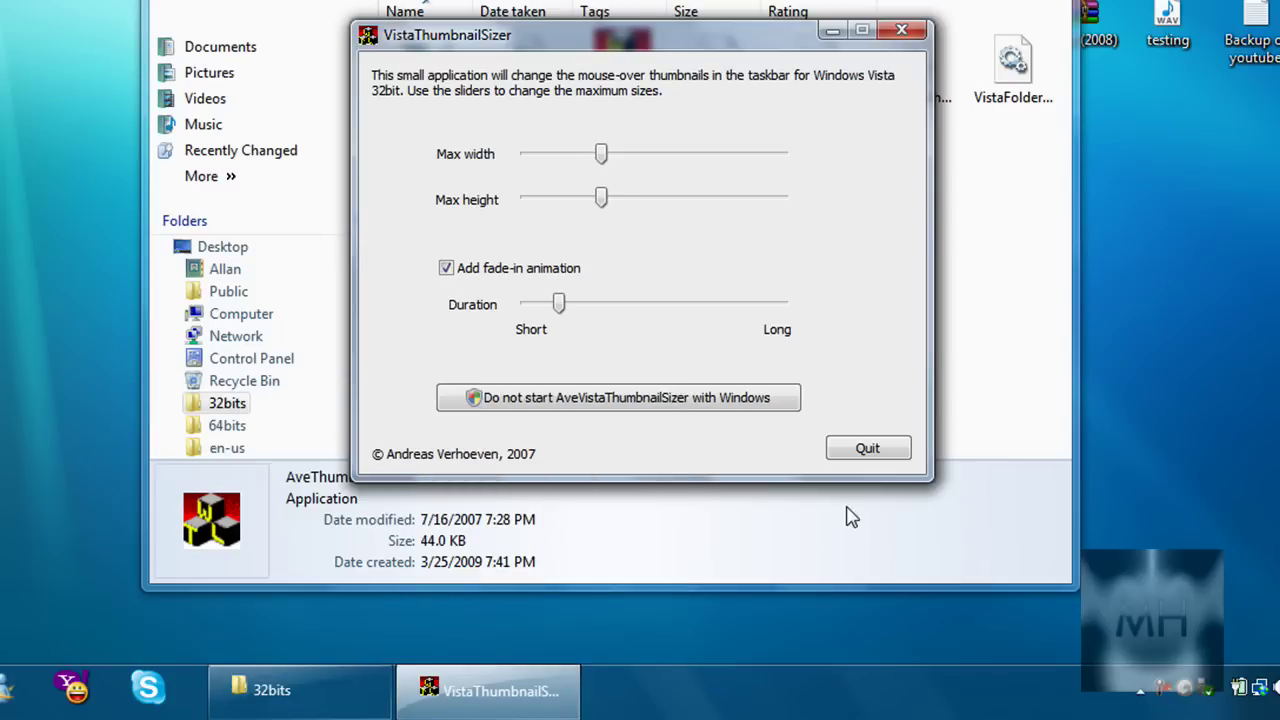
pyautogui.click(485, 270)
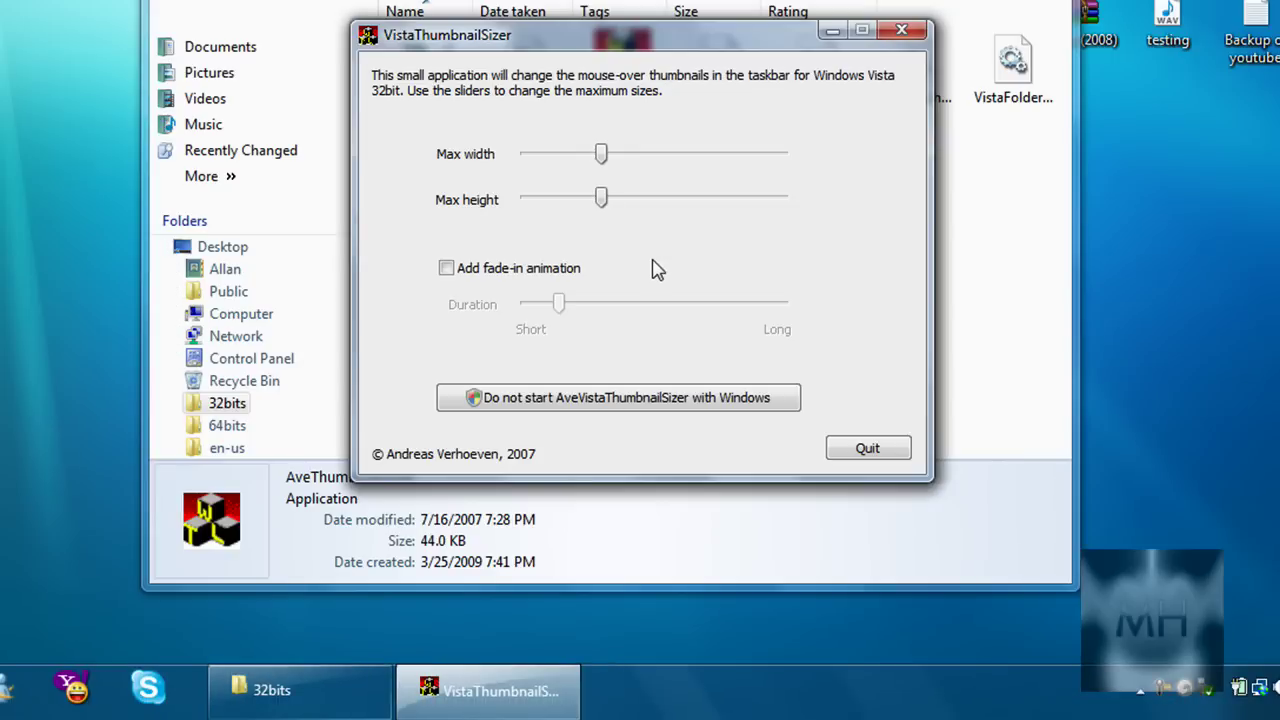
pyautogui.click(540, 270)
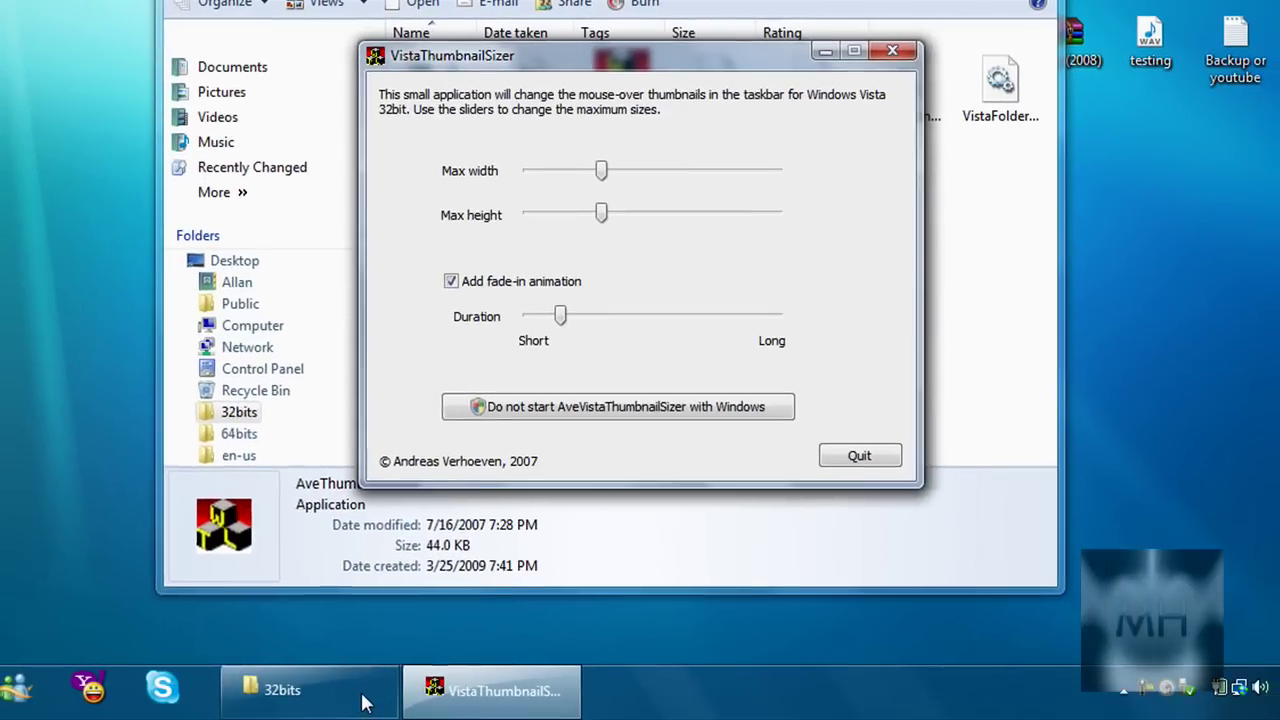
# Step: Close the VistaThumbnailSizer window and the 32bits Explorer window
pyautogui.moveTo(487, 703)
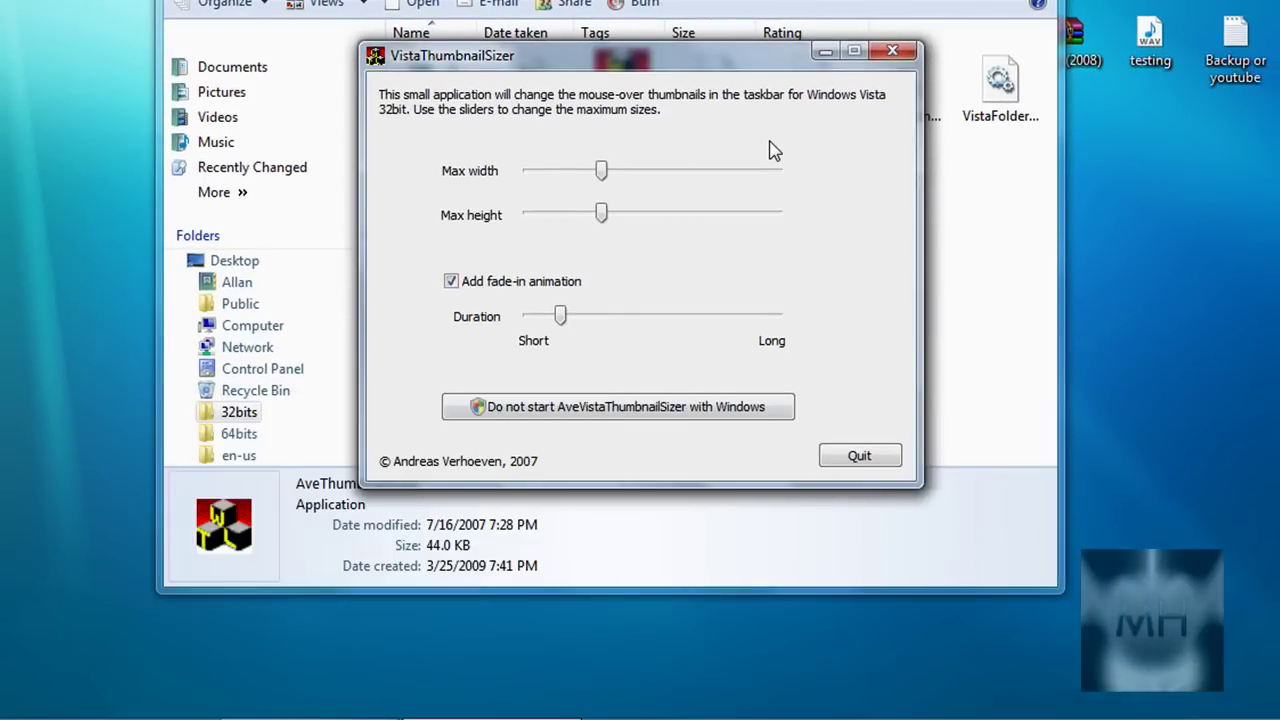
pyautogui.click(889, 56)
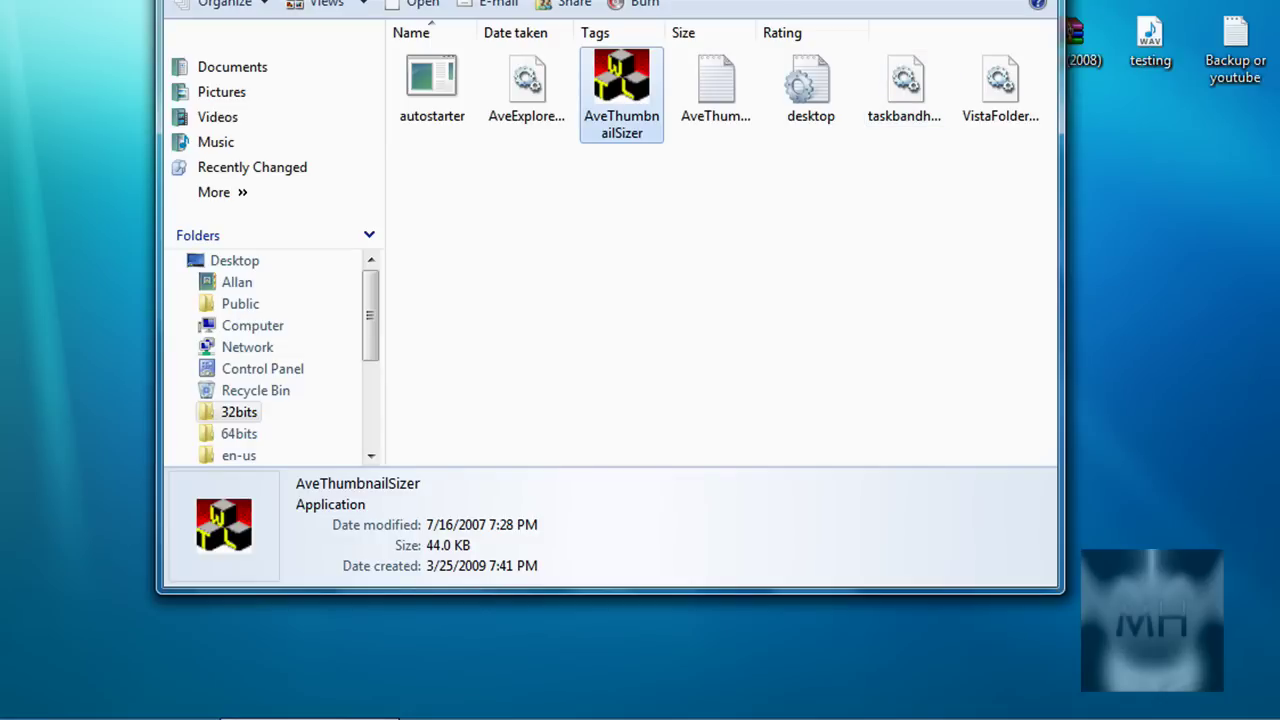
pyautogui.hotkey('alt', 'F4')
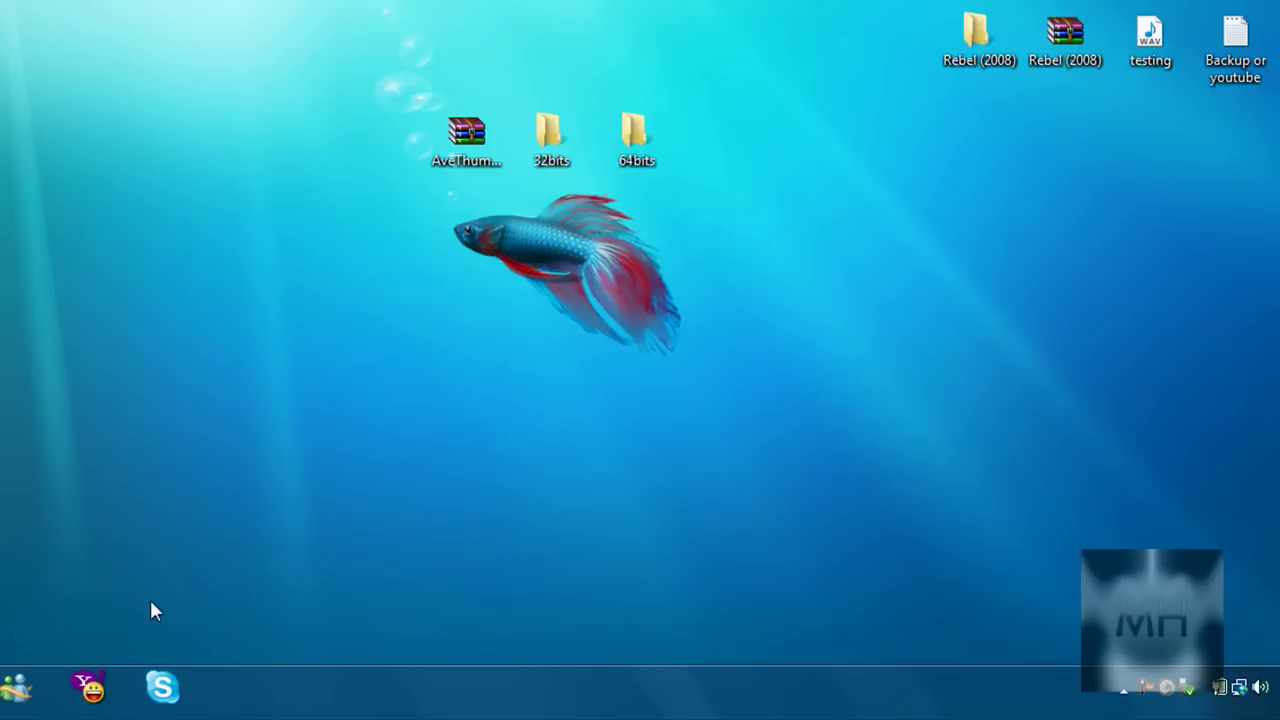
# Step: Reopen the 32bits folder from the desktop and close it again
pyautogui.doubleClick(545, 143)
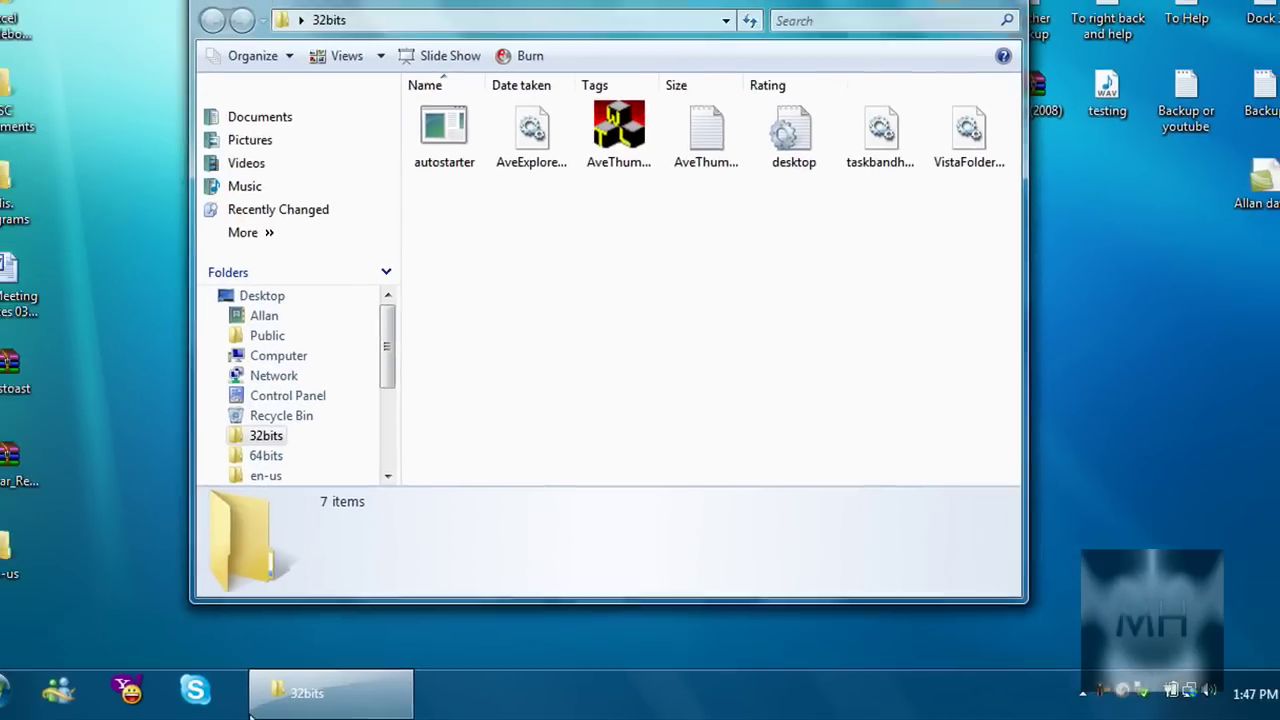
pyautogui.moveTo(300, 712)
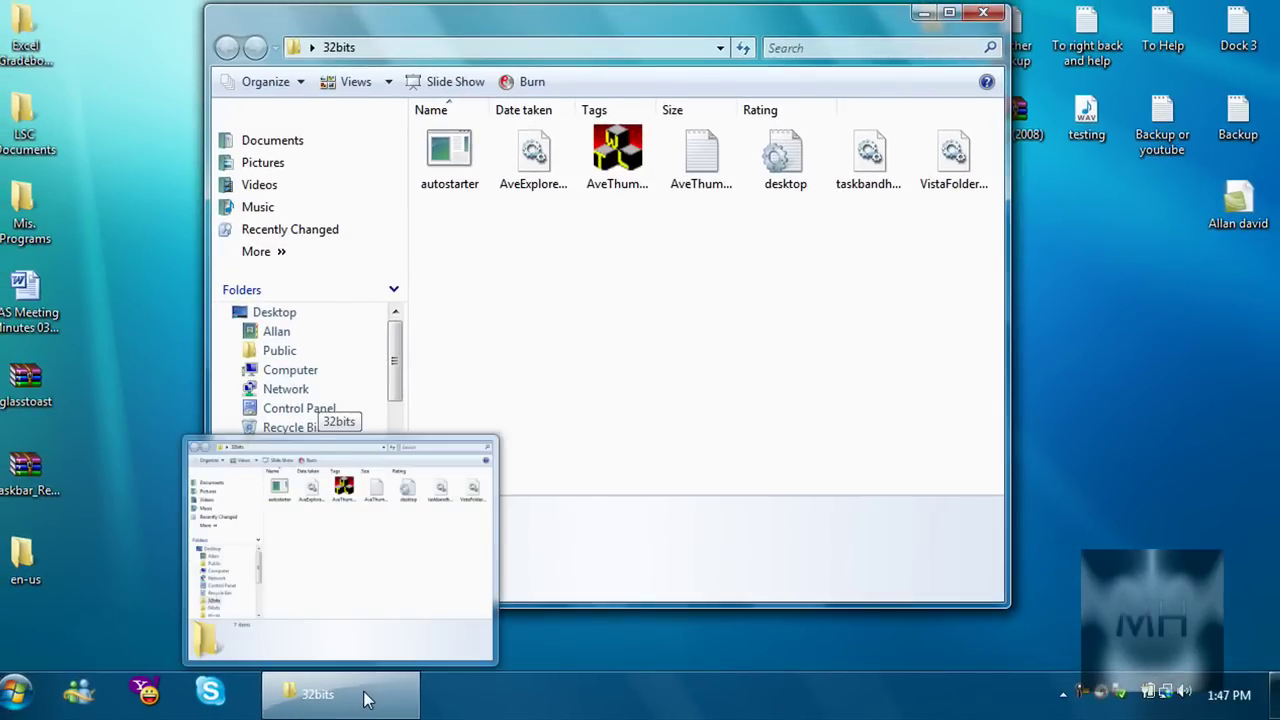
pyautogui.click(984, 12)
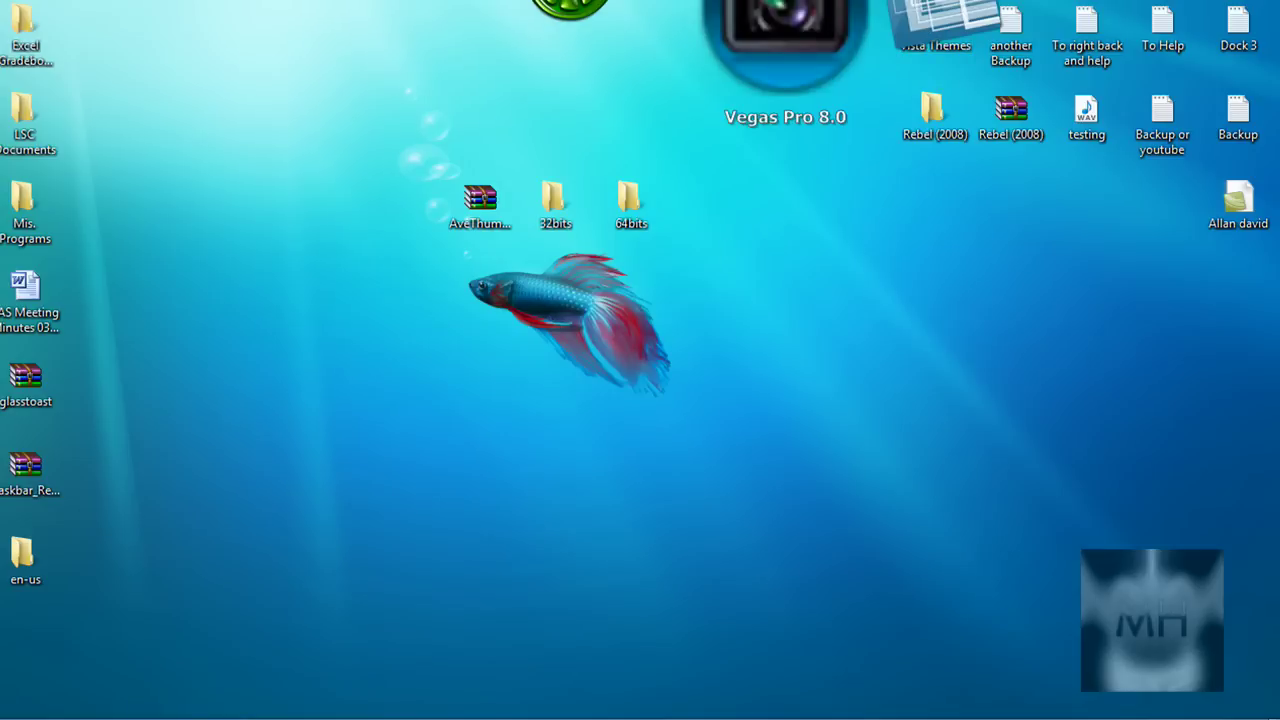
pyautogui.click(777, 32)
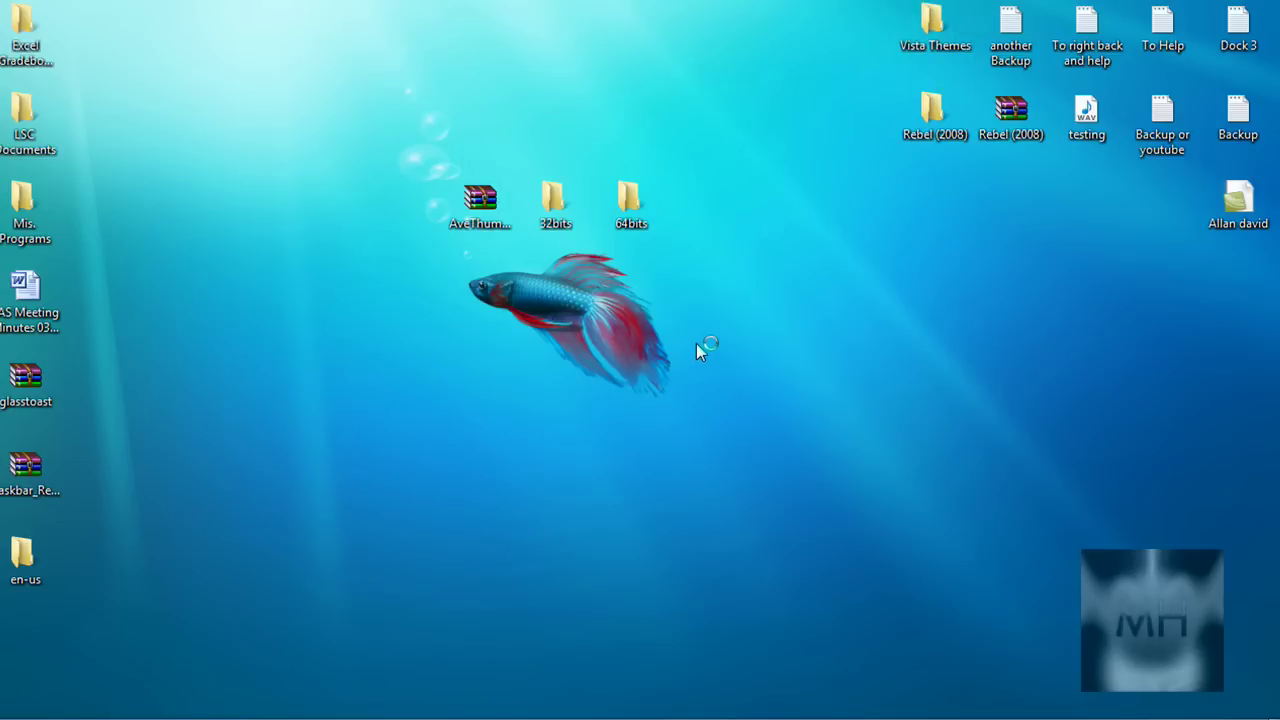